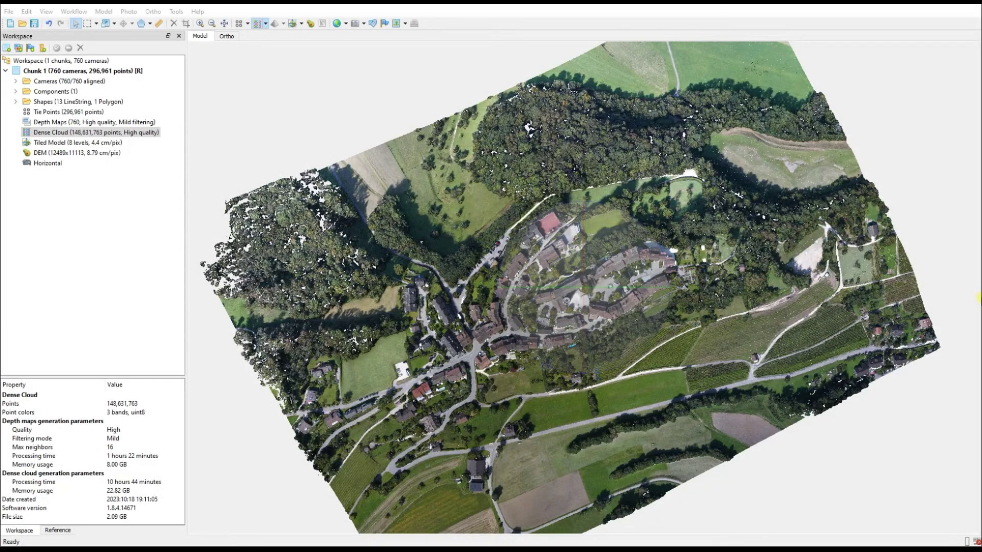
Load the textured tiled model, then orbit and zoom to a close oblique view of the village.
double_click(59, 144)
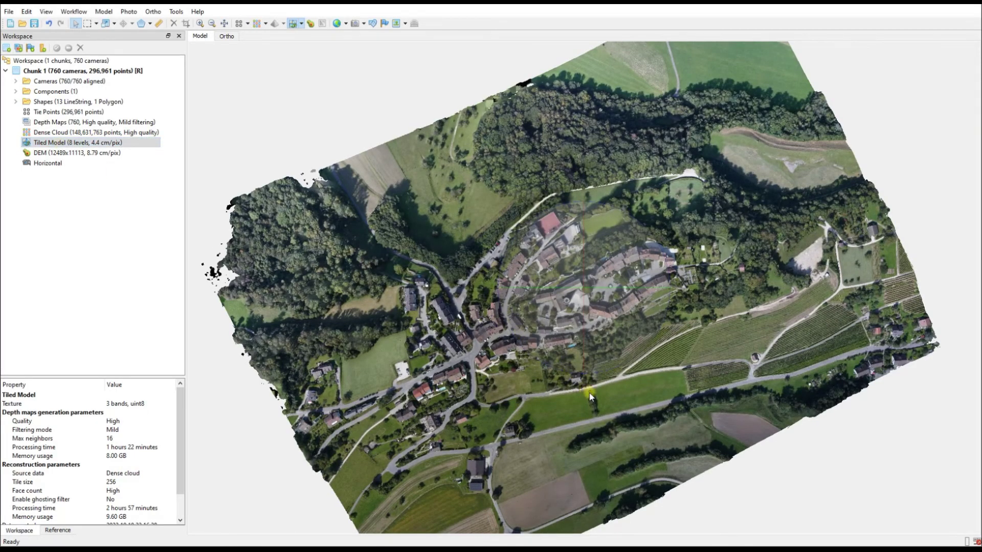
left_click_drag(596, 407, 260, 174)
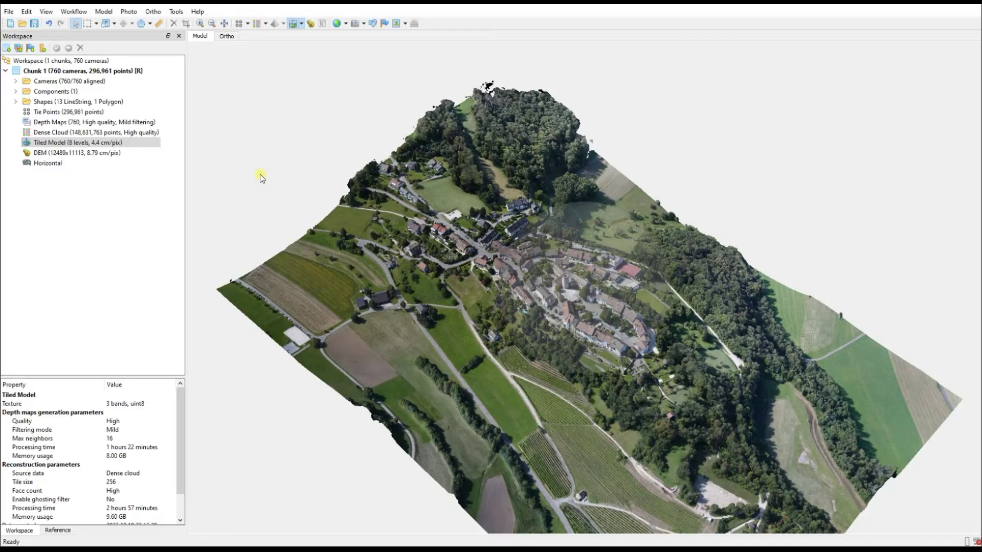
left_click_drag(646, 432, 432, 307)
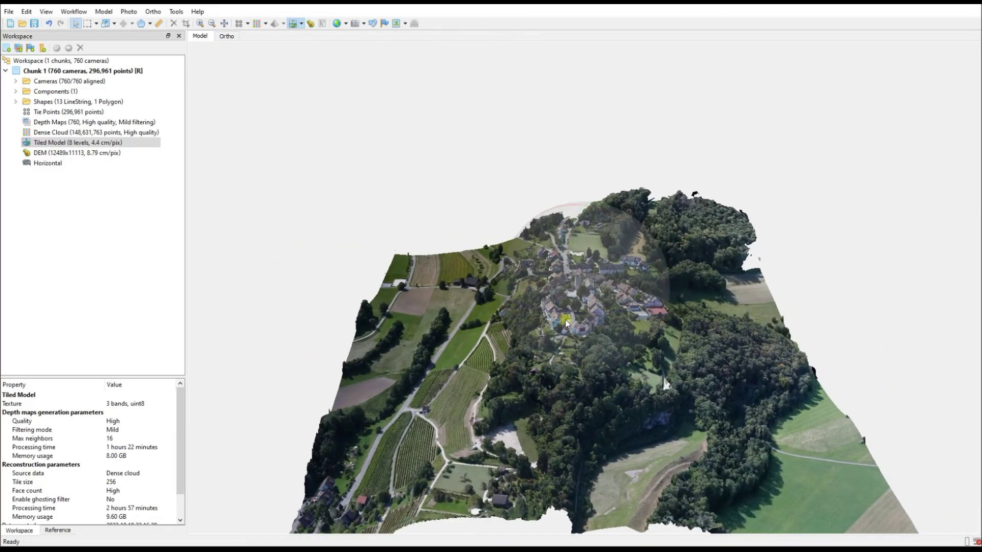
scroll(567, 322, "up", 2)
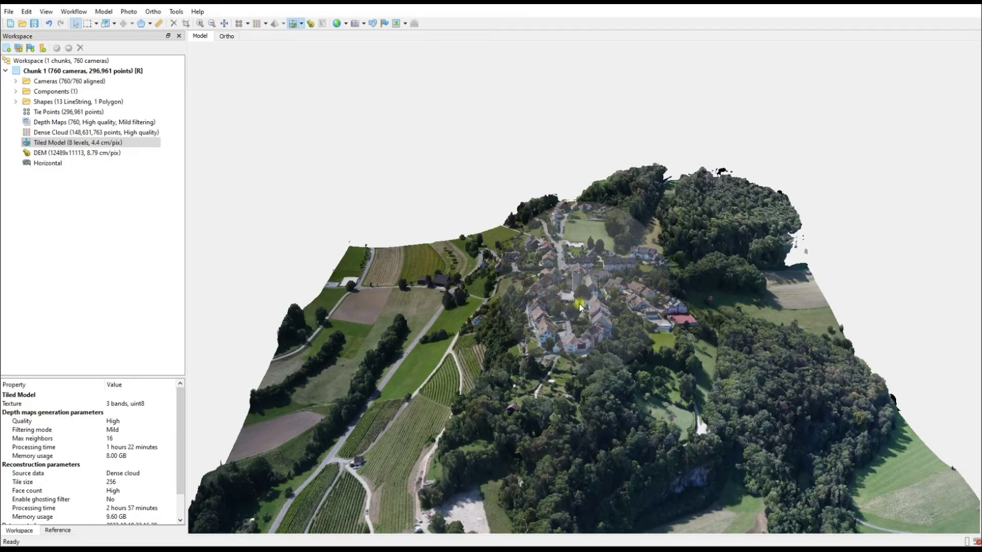
scroll(579, 303, "up", 2)
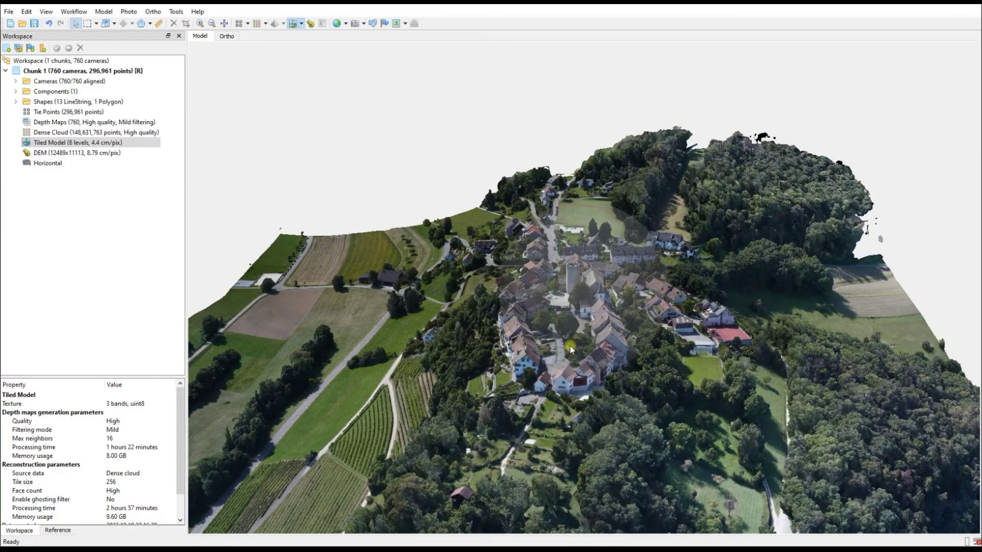
Show the Animation pane from the View menu and bring its keyframe list forward.
left_click(47, 12)
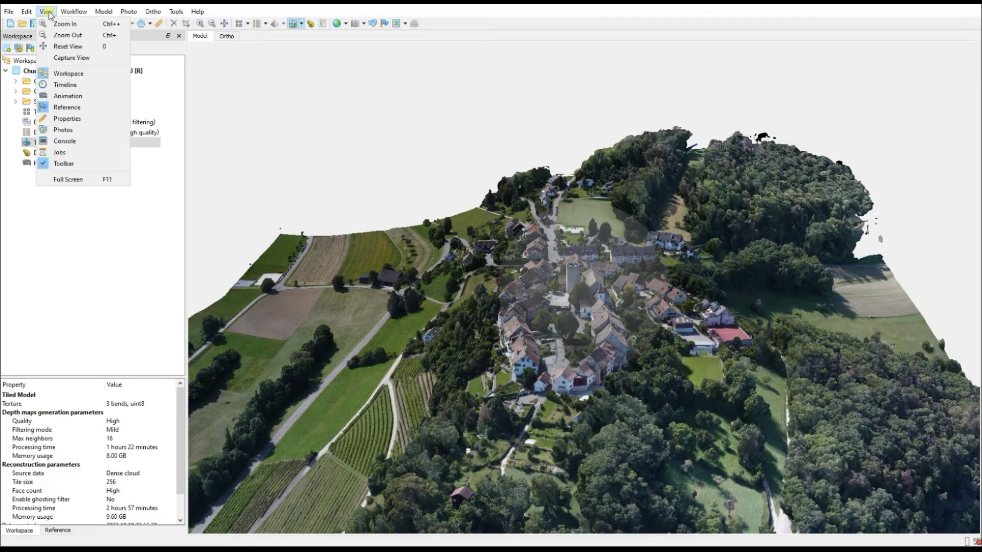
left_click(65, 96)
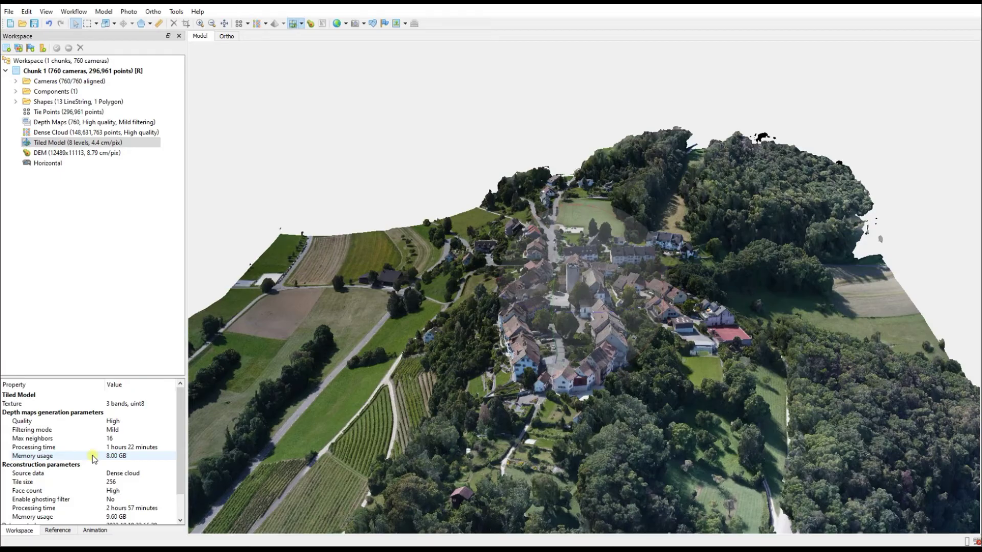
left_click(102, 530)
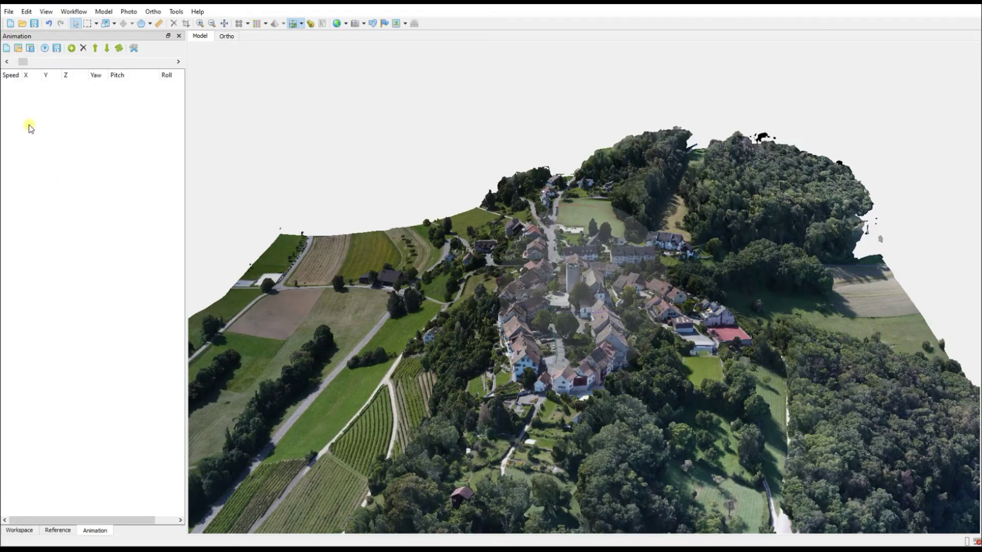
Create a 40-keyframe Horizontal camera track and zoom out to inspect its orbit path.
left_click(8, 48)
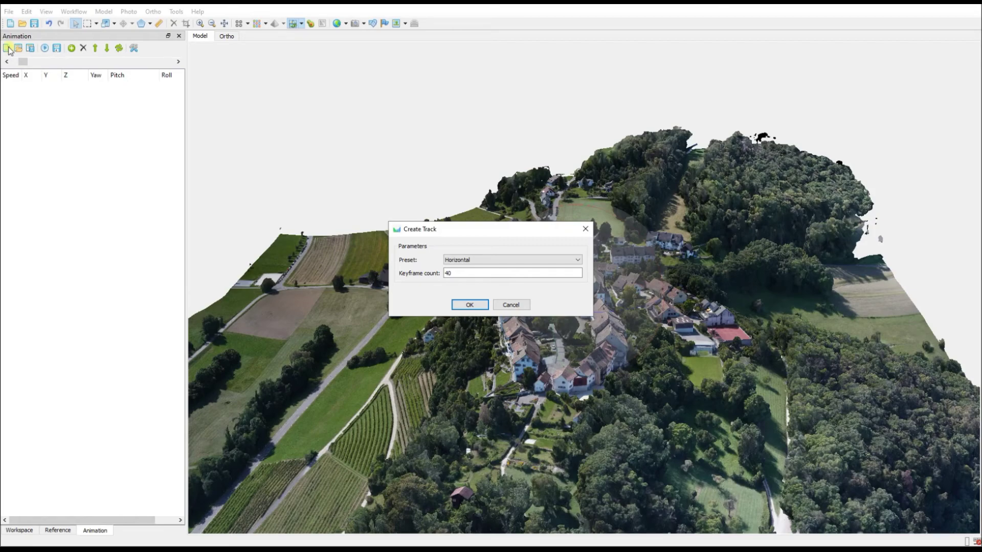
left_click(470, 304)
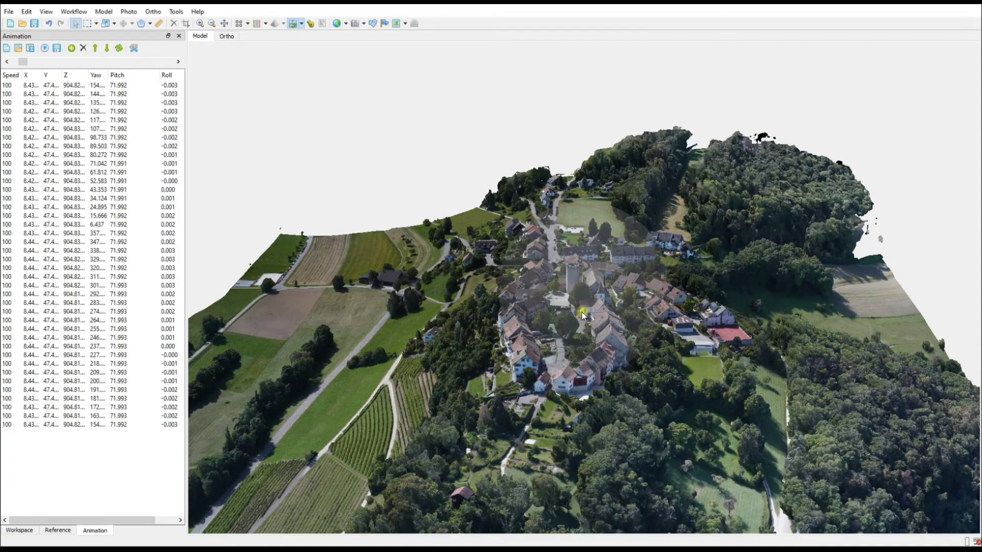
scroll(582, 315, "down", 3)
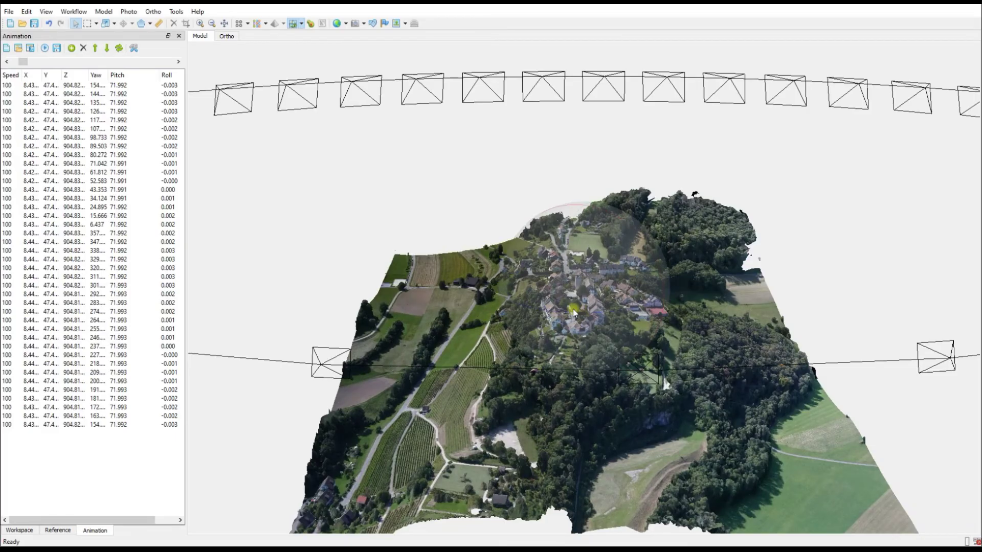
left_click_drag(569, 307, 487, 303)
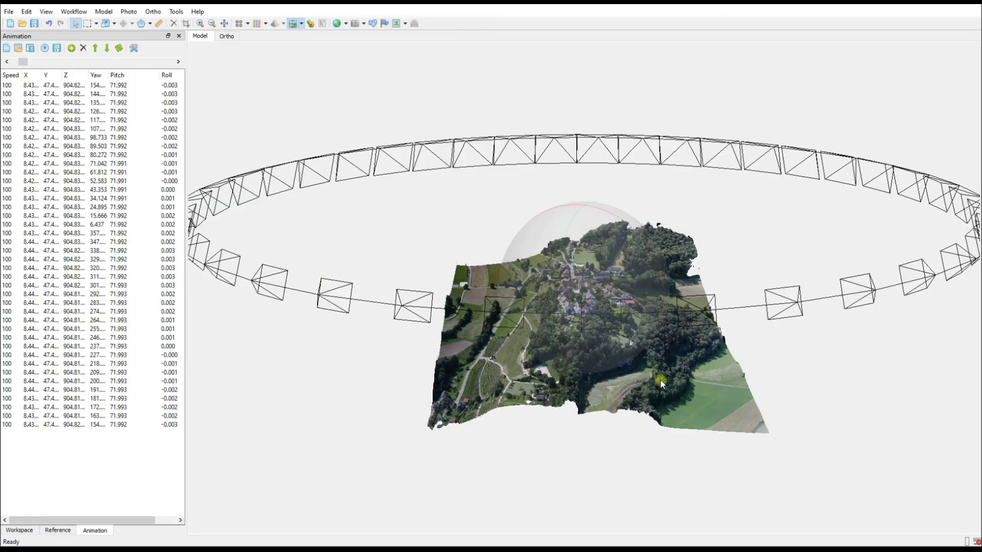
Preview the first keyframe, the yaw 80.272 keyframe, and a later keyframe viewpoint.
double_click(11, 85)
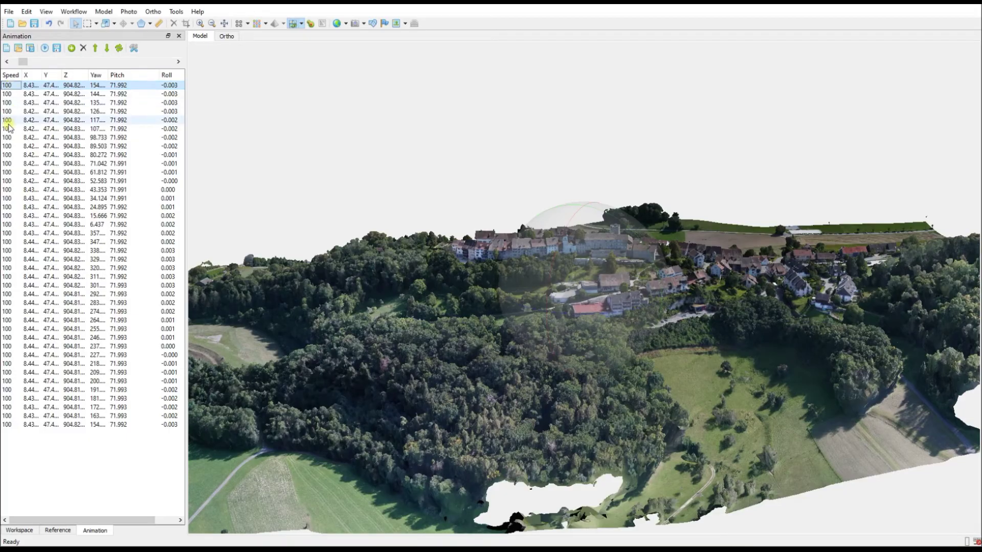
double_click(9, 154)
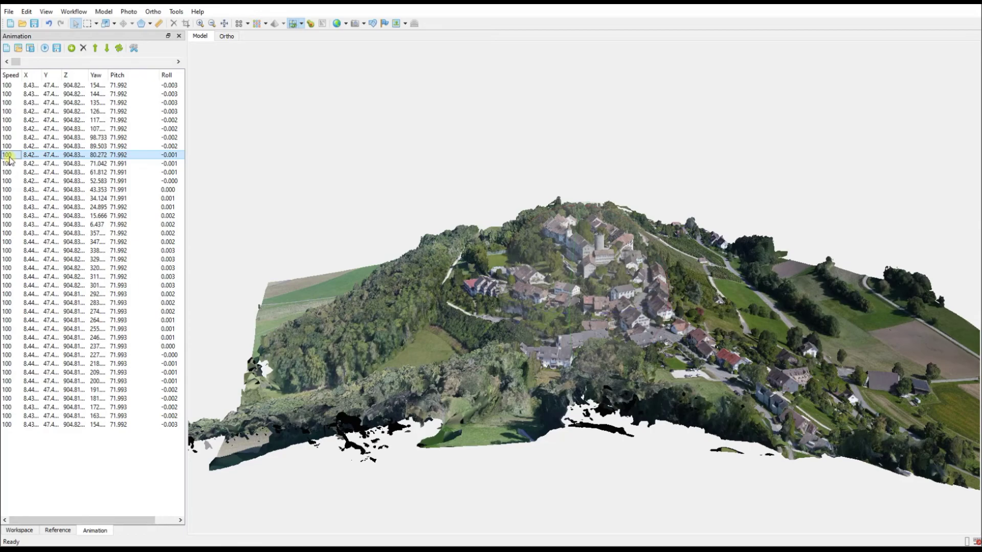
double_click(7, 259)
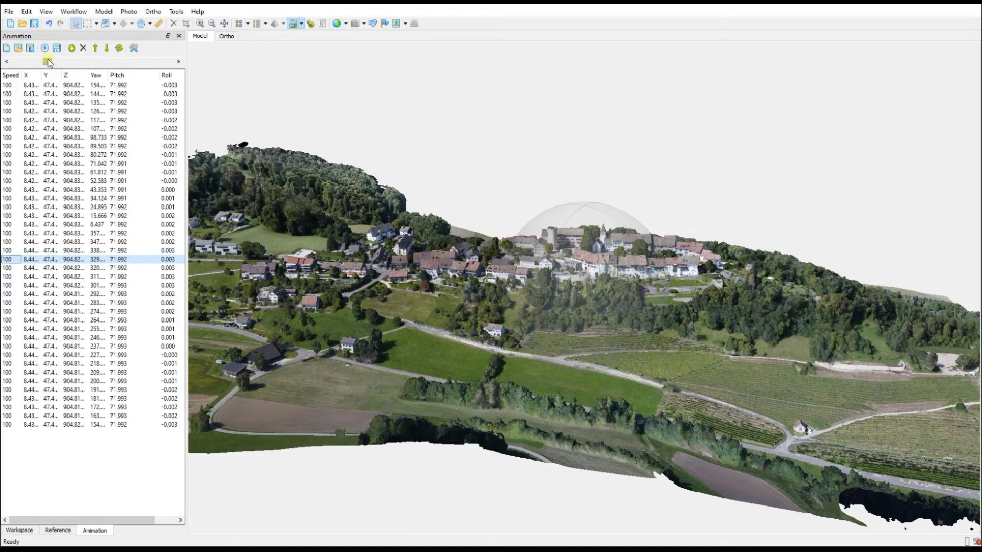
Rewind and play the horizontal orbit animation, then select all its keyframes.
left_click_drag(49, 63, 16, 62)
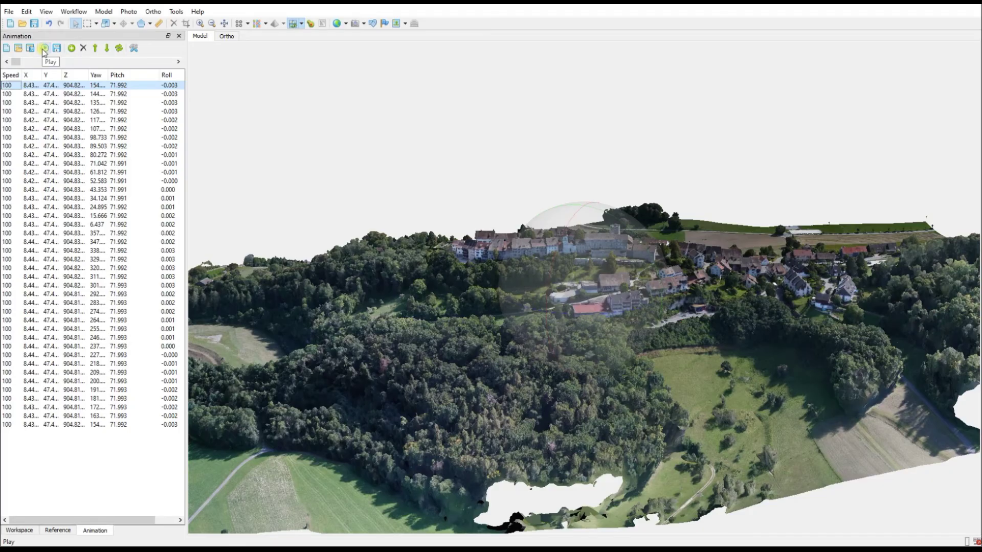
left_click(44, 51)
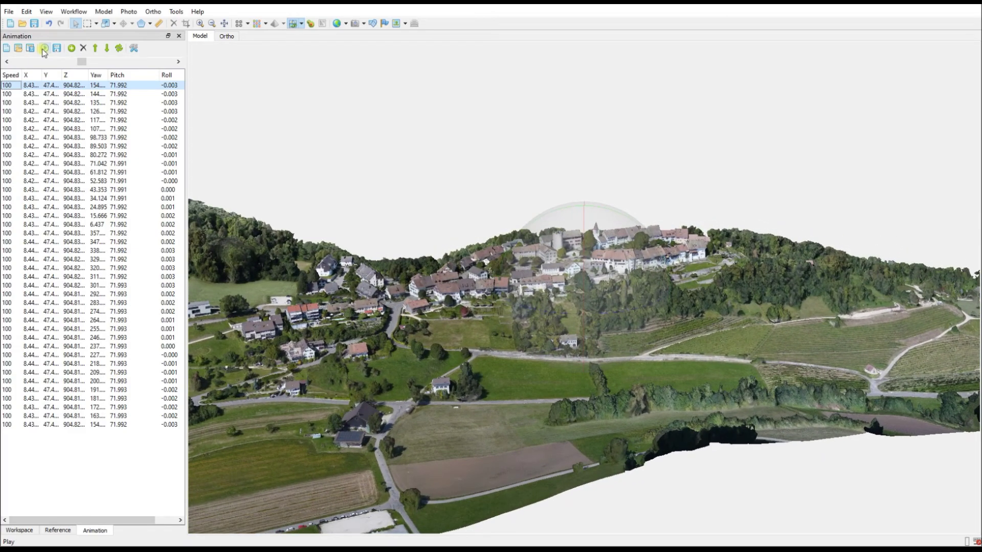
left_click(11, 425, "shift")
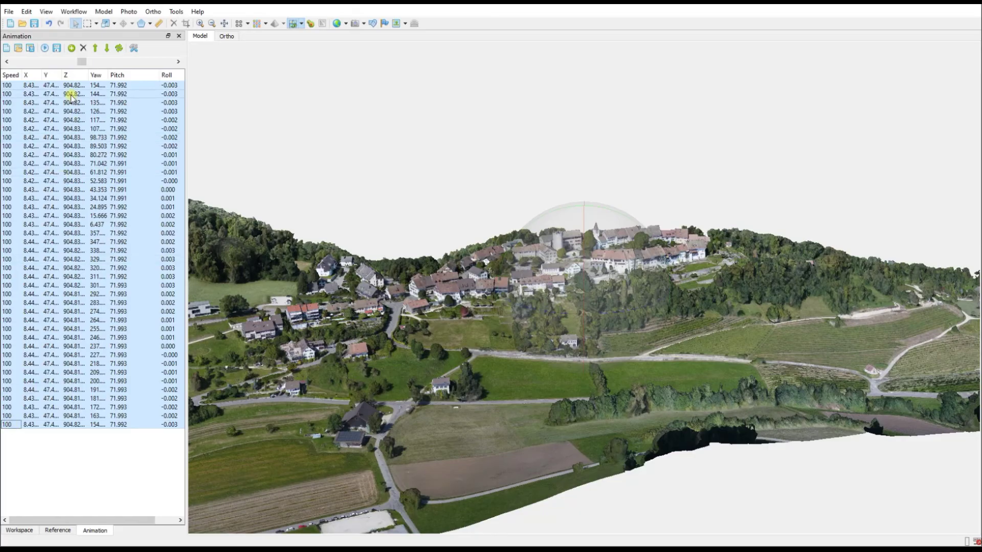
Delete the horizontal track's keyframes and create a 40-keyframe Vertical track instead.
left_click(83, 48)
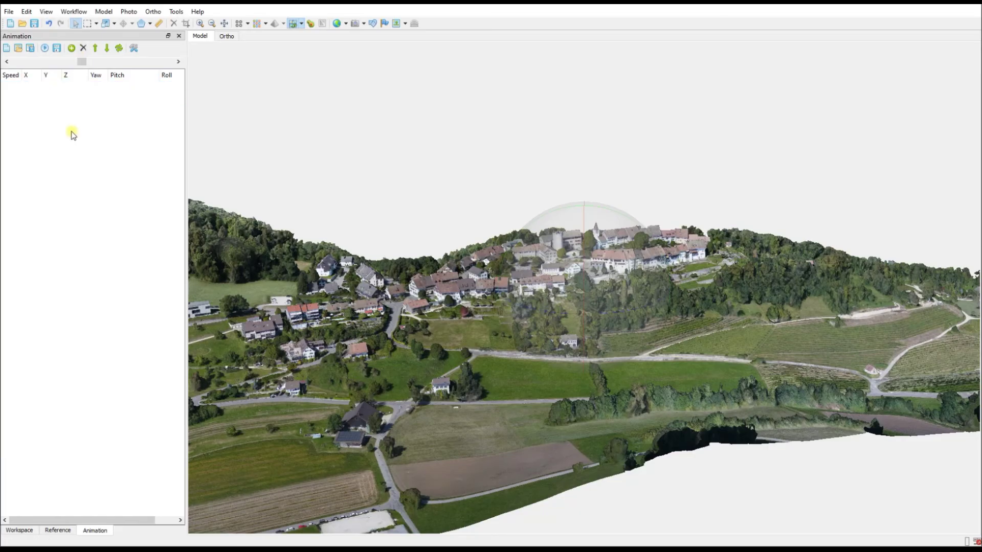
left_click(6, 48)
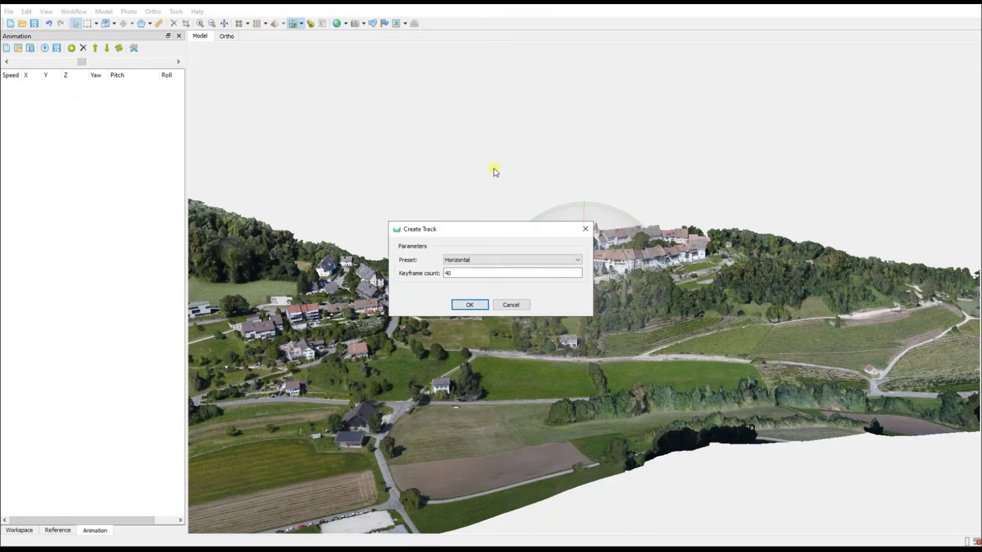
left_click(498, 260)
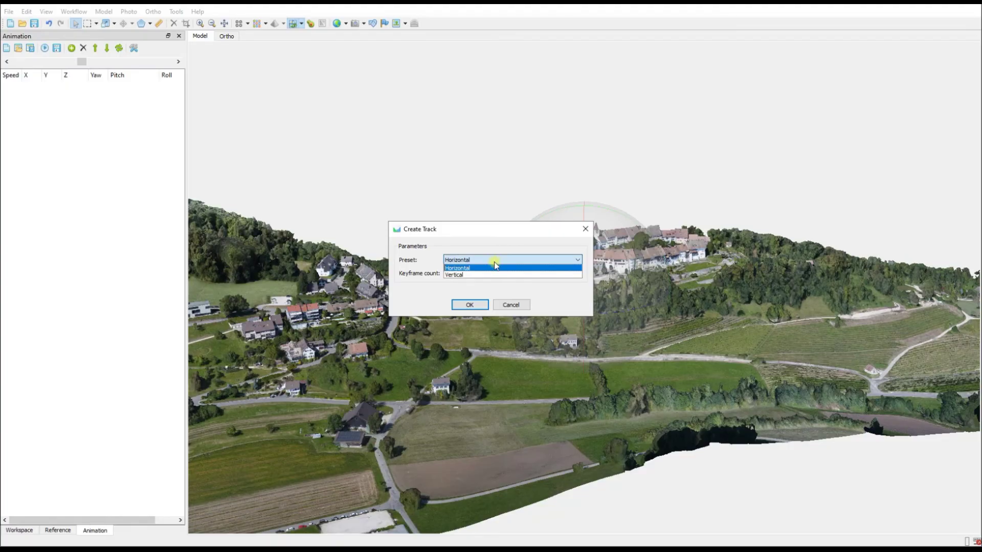
left_click(462, 274)
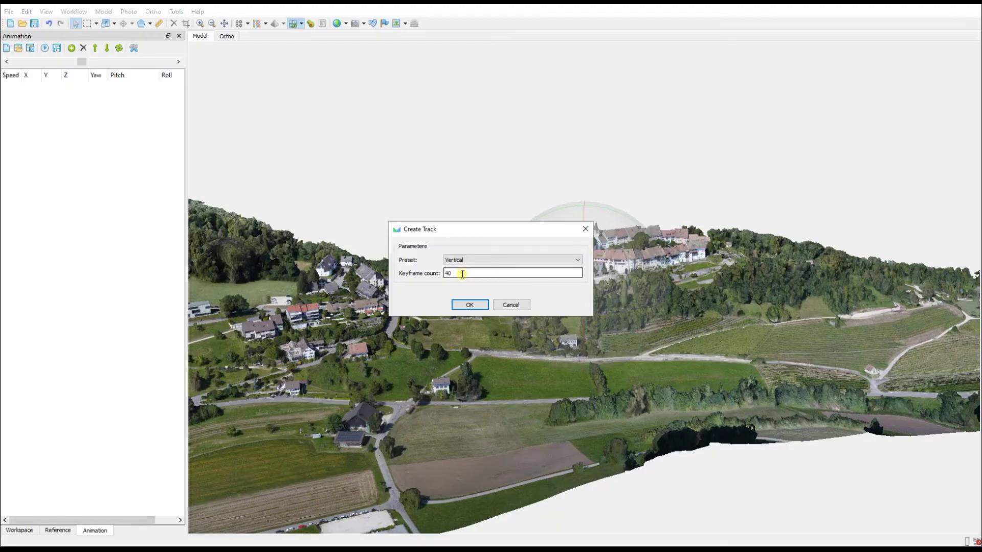
left_click(469, 306)
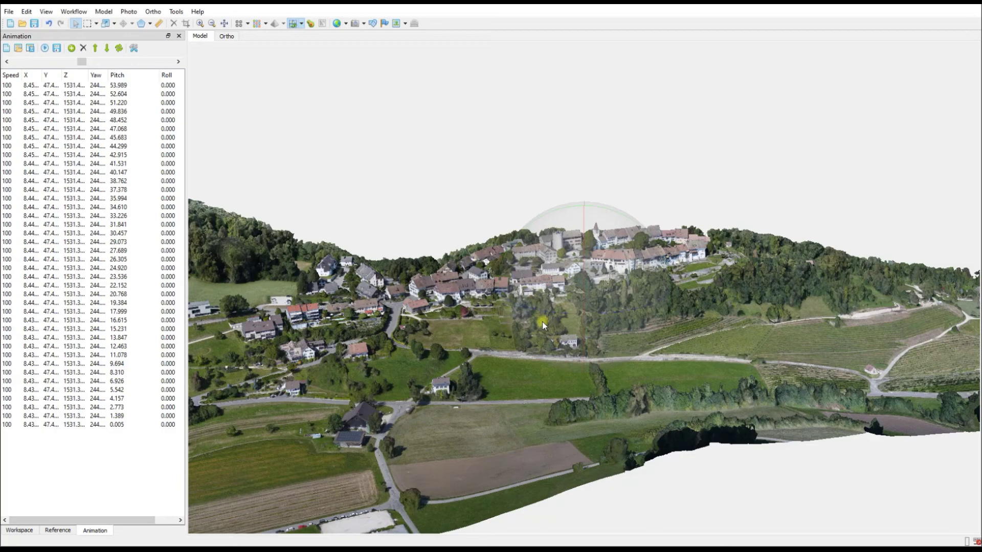
Zoom out and play the vertical track, then stop and return to the first keyframe.
scroll(543, 325, "down", 5)
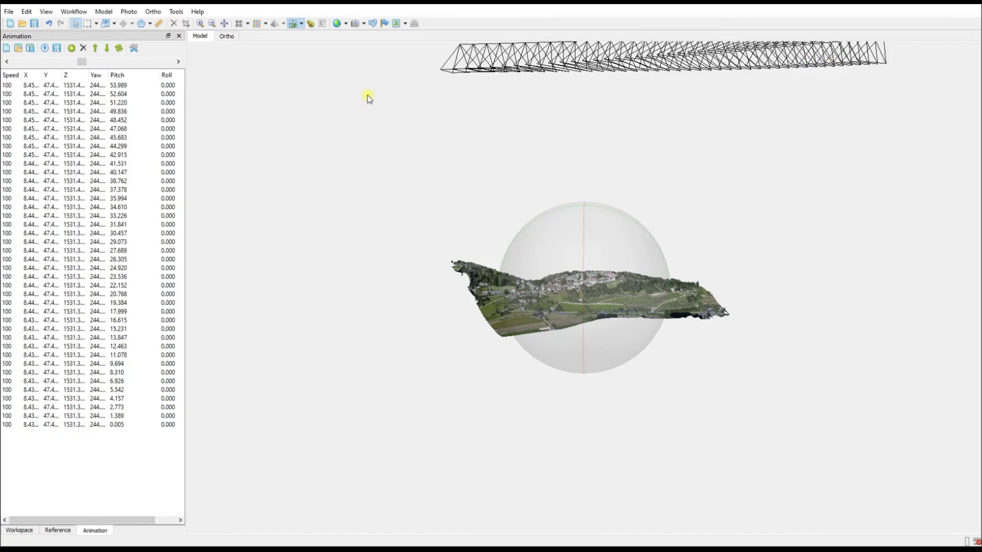
left_click(46, 48)
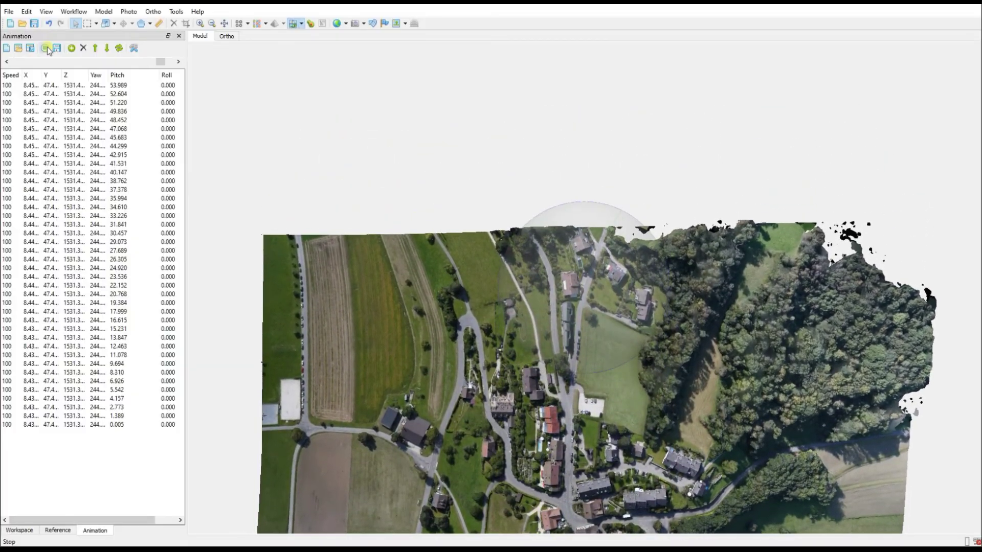
left_click(12, 84)
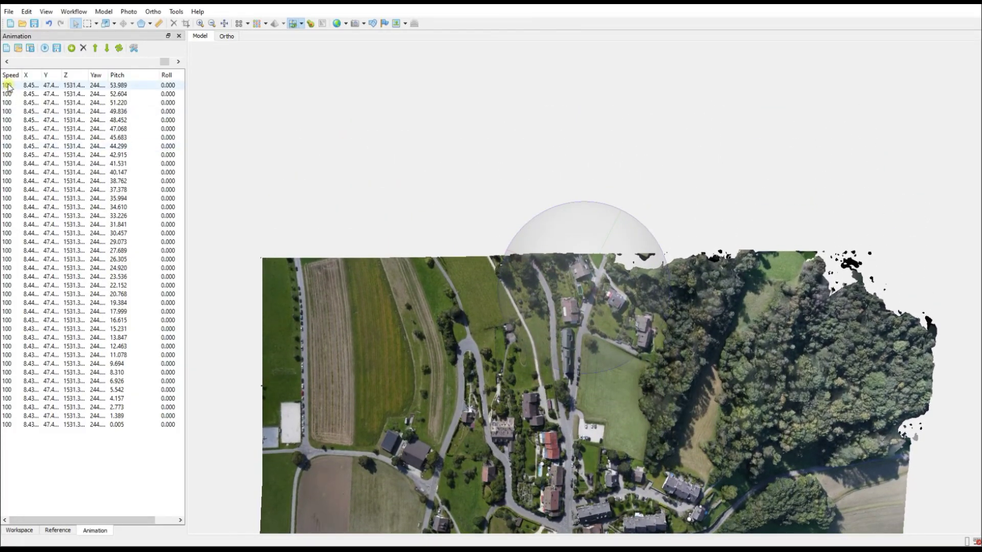
Select and delete all the old vertical-track keyframes, then reset the view.
left_click(11, 425, "shift")
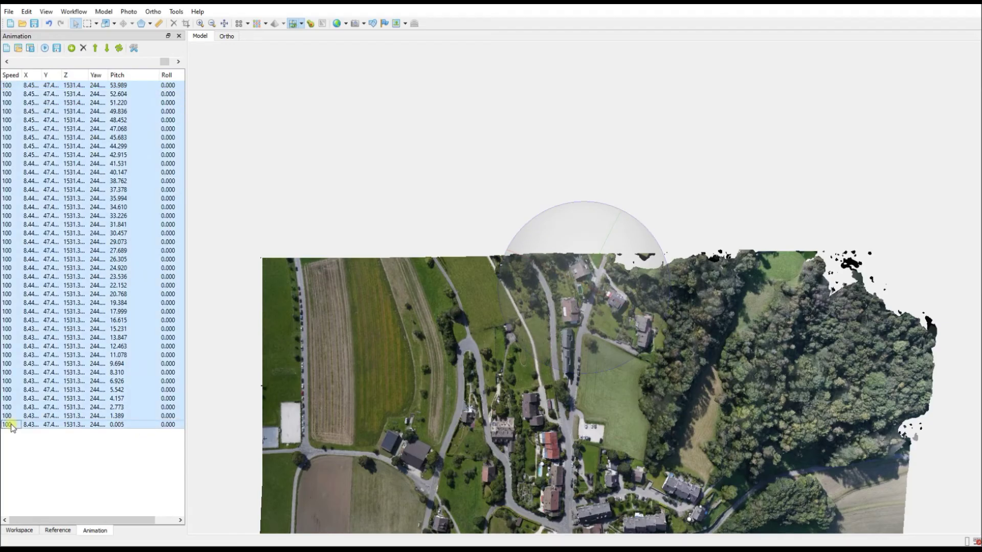
left_click(82, 47)
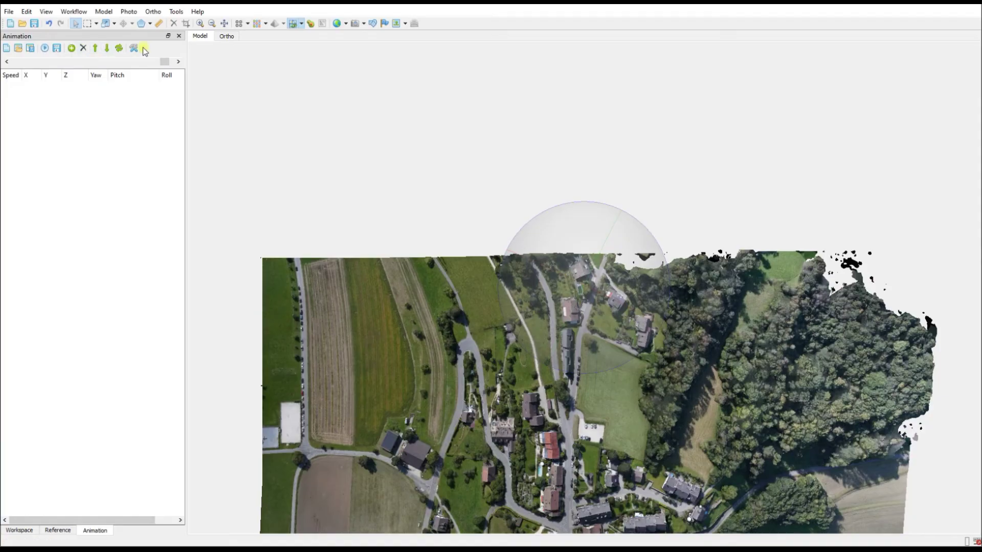
left_click(226, 23)
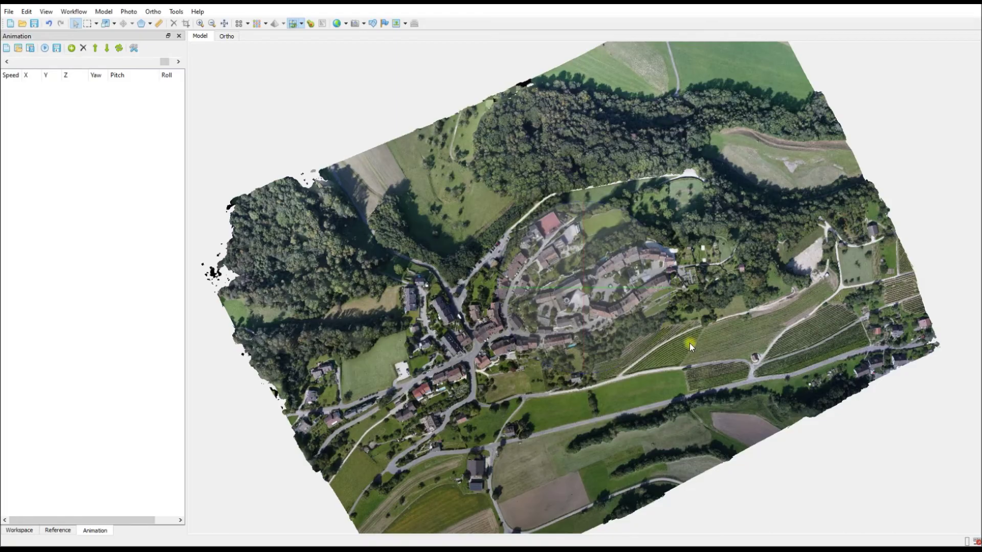
Orbit, tilt and zoom to a close oblique starting view of the town's tower.
left_click_drag(689, 346, 317, 190)
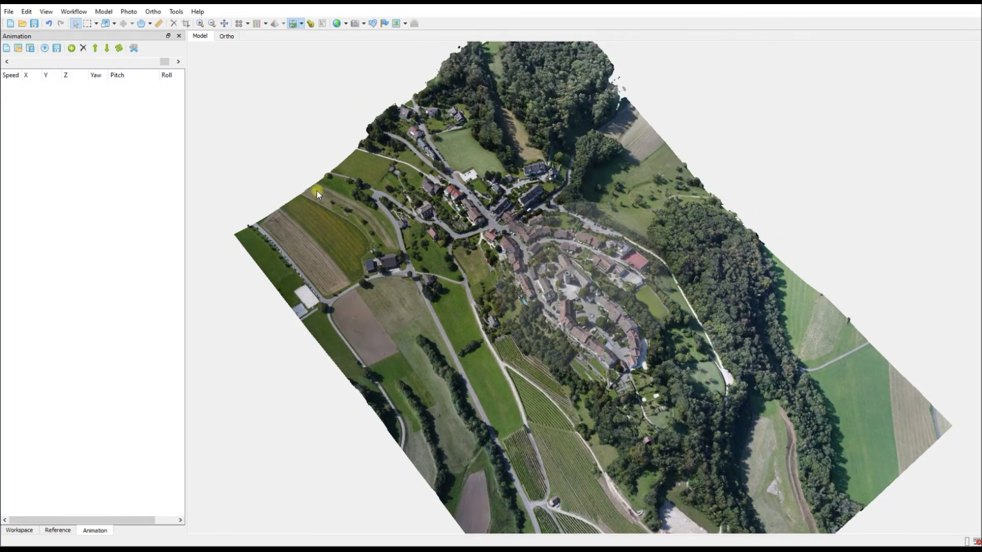
left_click_drag(317, 194, 574, 285)
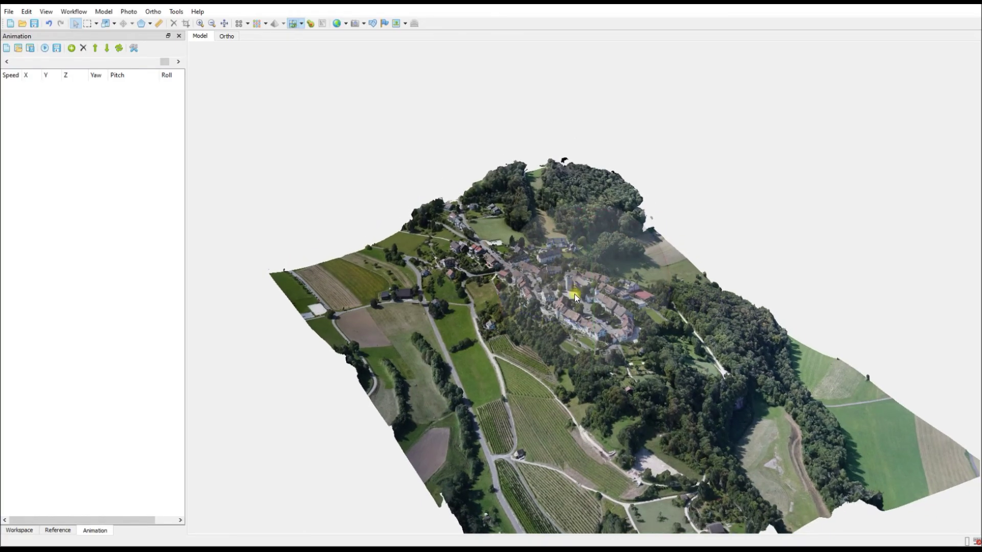
scroll(575, 293, "up", 4)
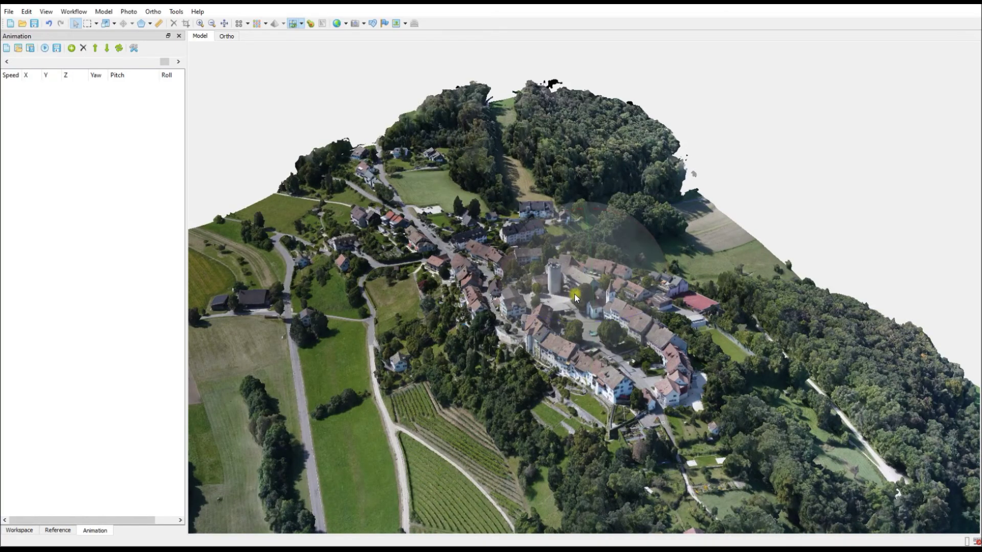
scroll(575, 294, "up", 3)
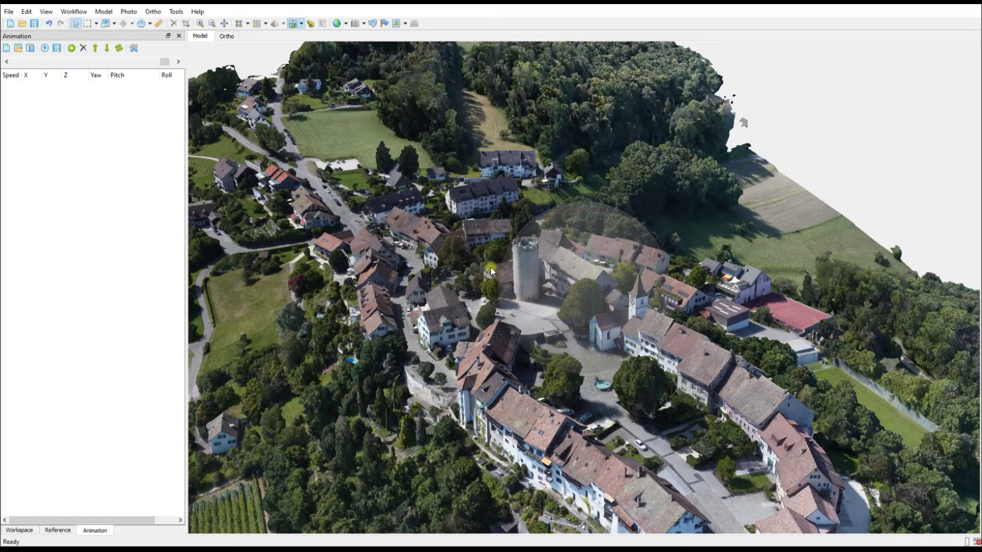
Append four keyframes, starting at the close tower view and orbiting around the hill between each.
left_click(72, 48)
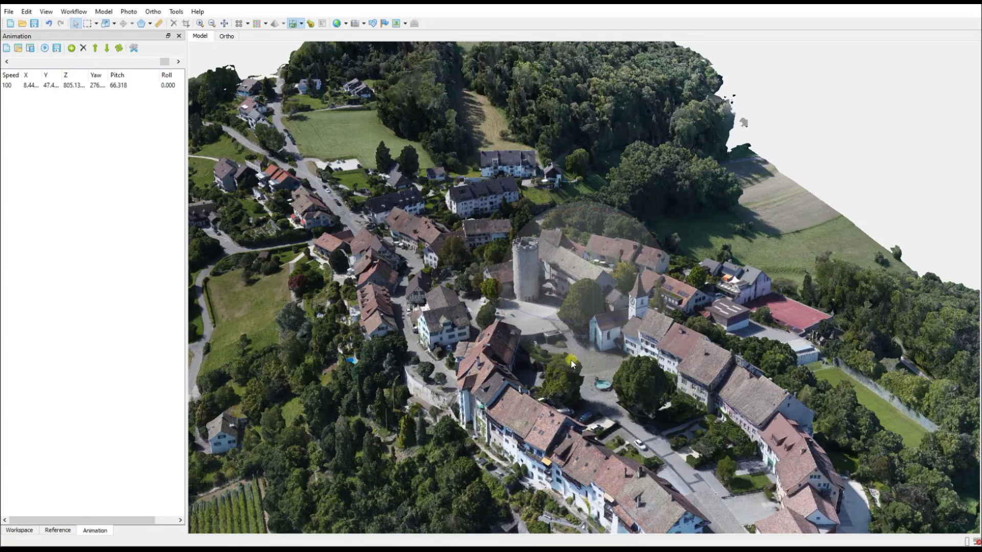
scroll(564, 363, "down", 3)
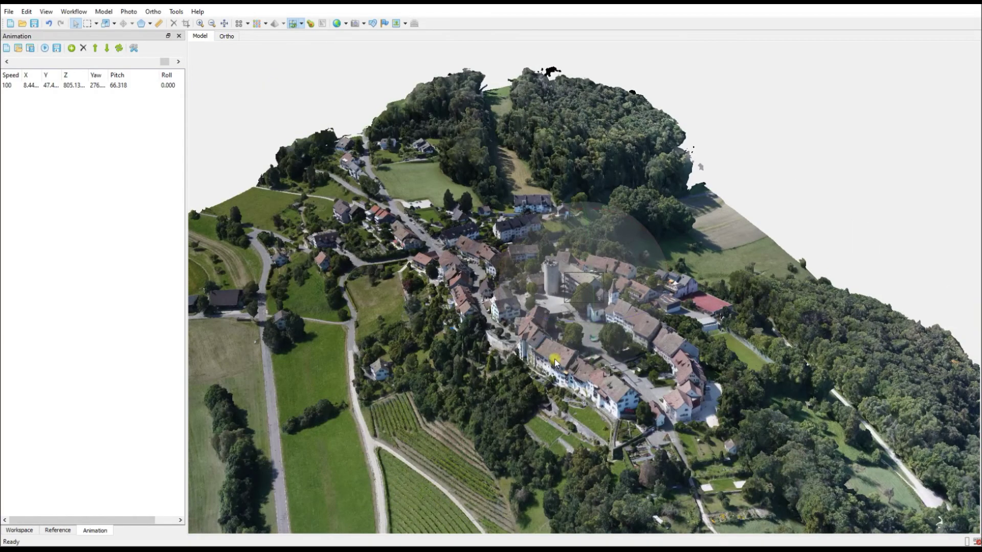
left_click_drag(581, 354, 551, 299)
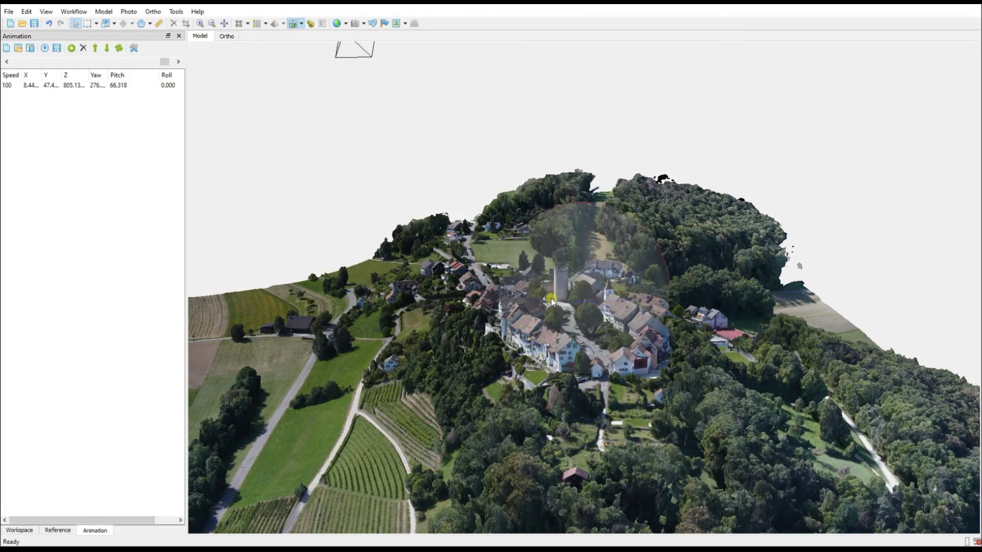
mouse_move(551, 298)
left_mouse_down()
mouse_move(565, 392)
mouse_move(548, 288)
left_mouse_up()
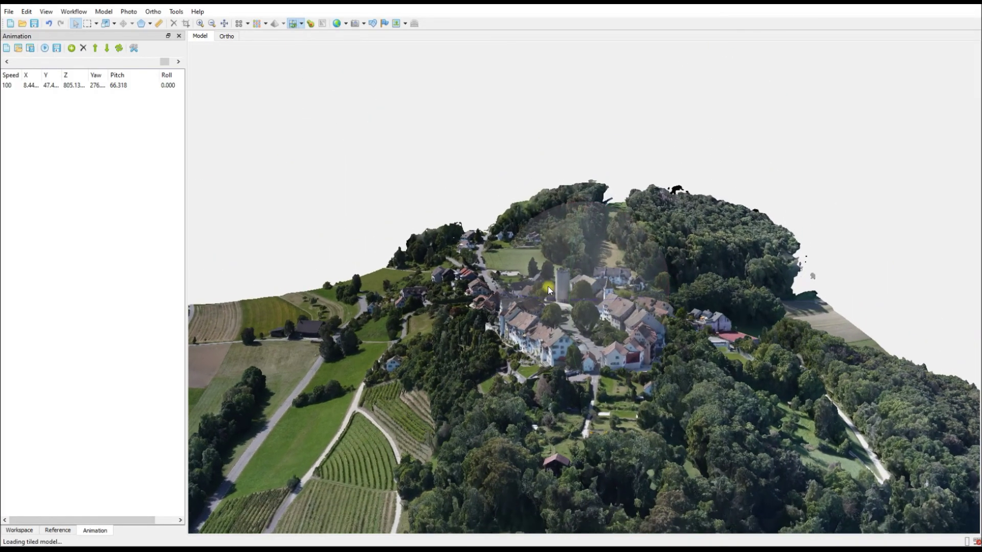
left_click(71, 48)
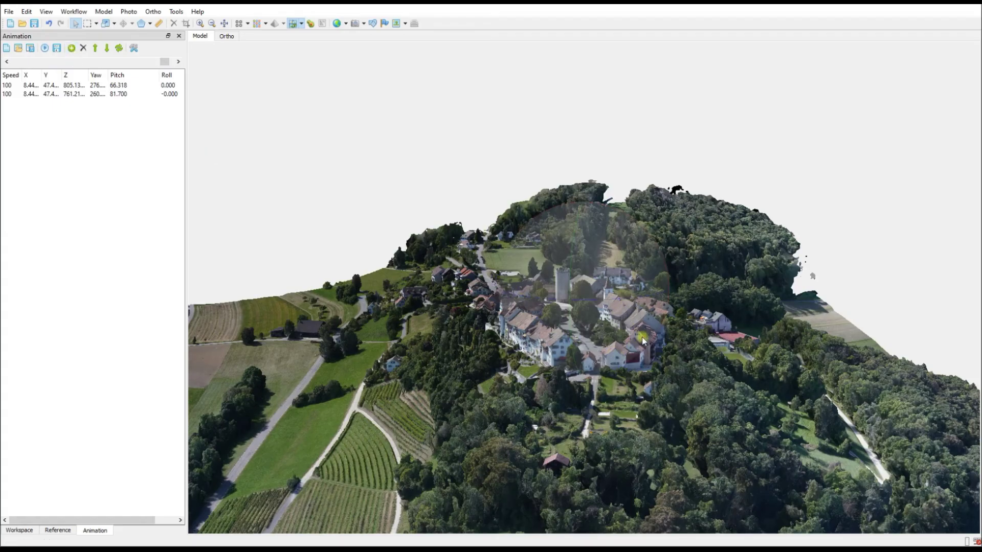
left_click_drag(643, 338, 342, 366)
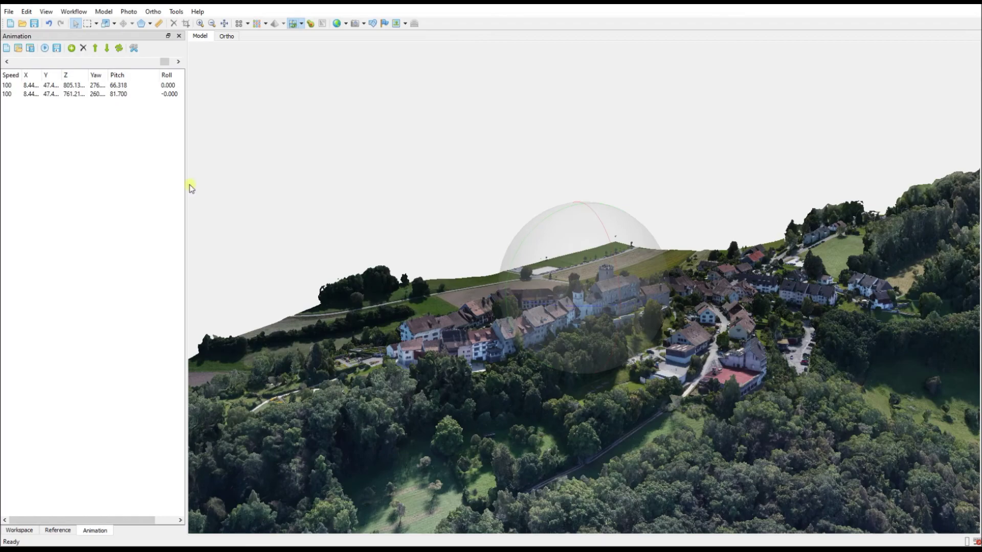
left_click(71, 48)
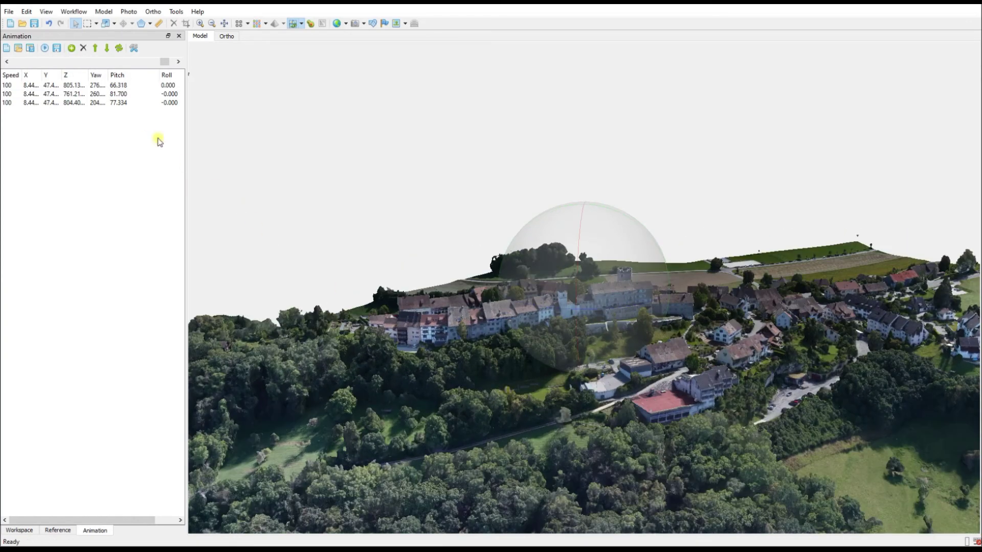
left_click_drag(750, 367, 489, 378)
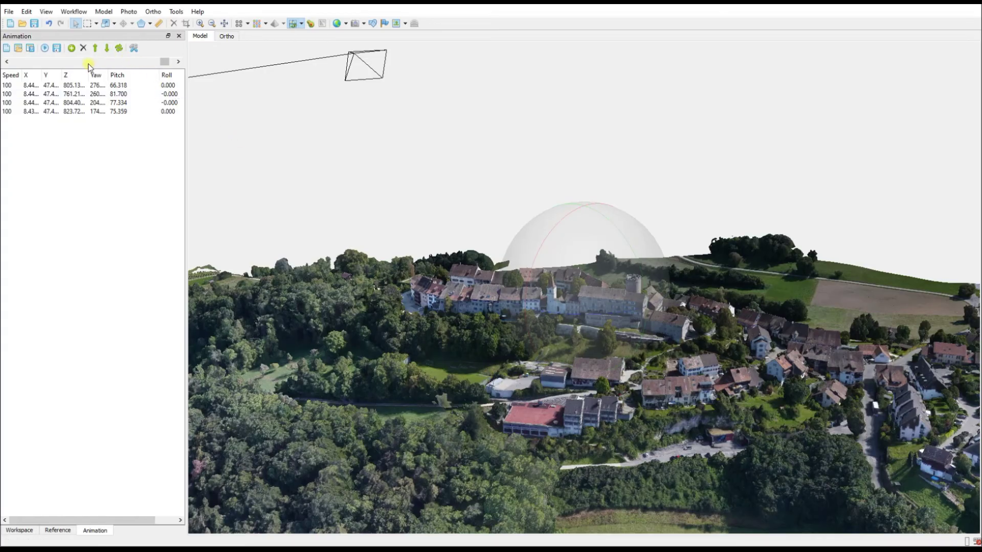
left_click_drag(605, 337, 486, 381)
left_click(72, 48)
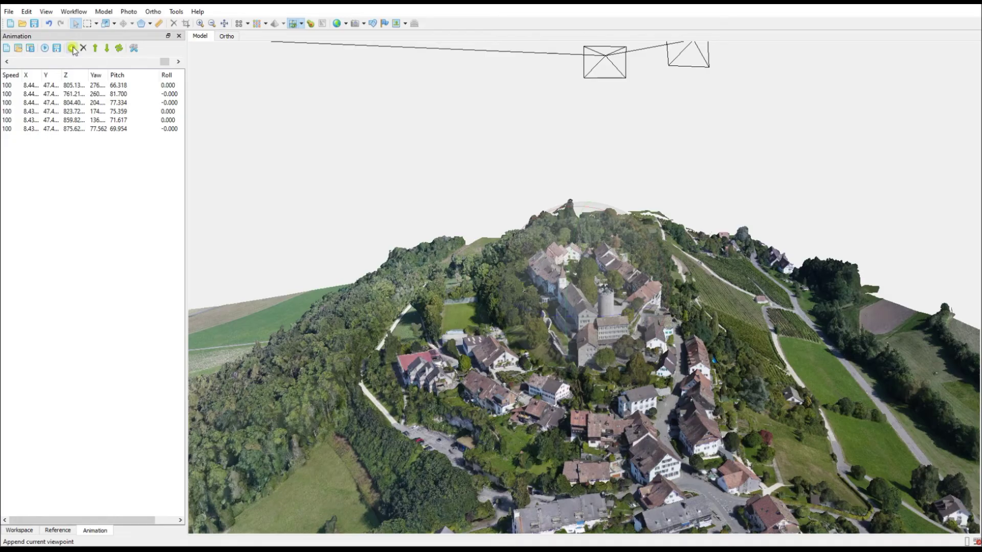
Append the remaining keyframes toward a near-overhead village view, then jump back to the first keyframe.
left_click_drag(562, 399, 605, 422)
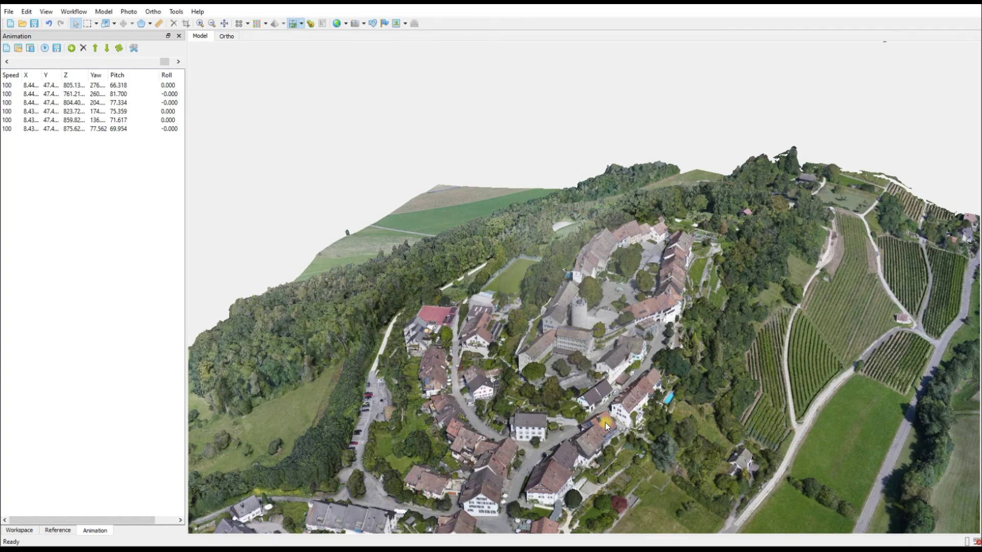
left_click(72, 48)
left_click_drag(709, 375, 578, 444)
scroll(633, 379, "down", 3)
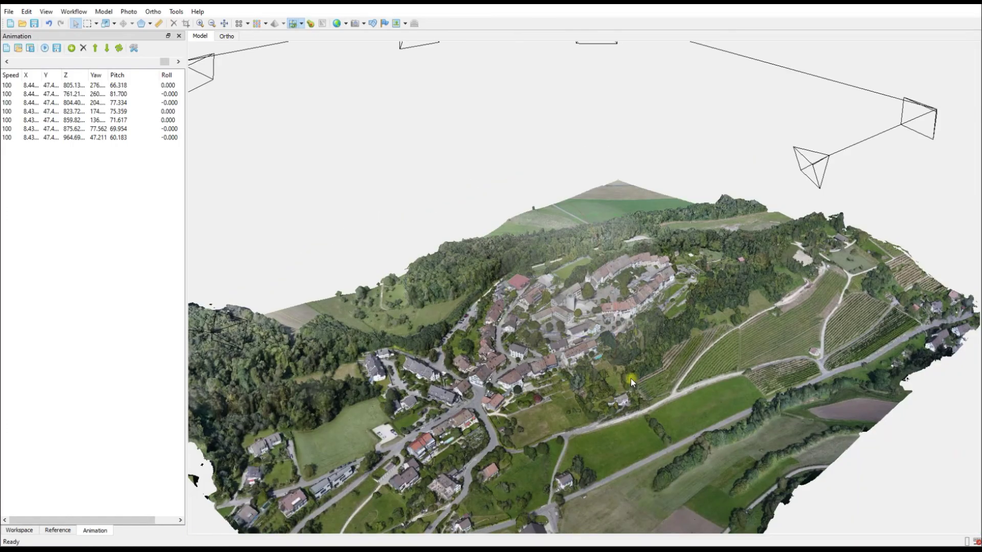
scroll(631, 378, "down", 3)
scroll(630, 378, "up", 4)
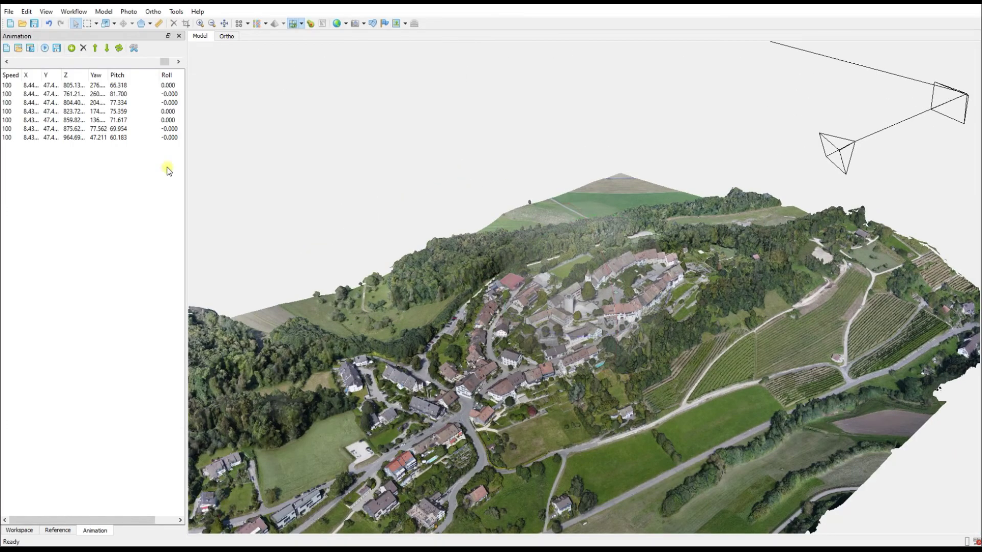
left_click(72, 48)
left_click_drag(669, 317, 511, 456)
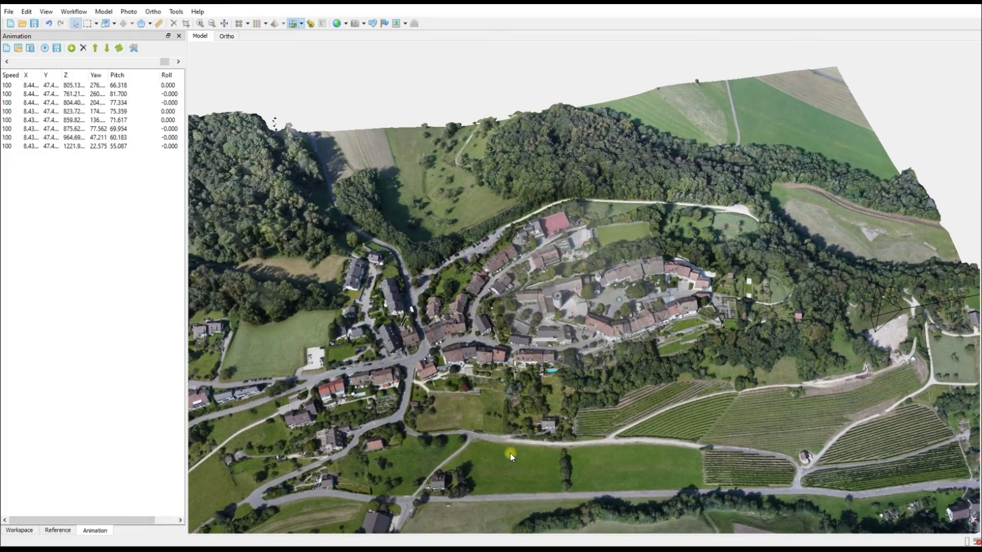
left_click(71, 48)
left_click_drag(603, 478, 351, 372)
left_click(71, 48)
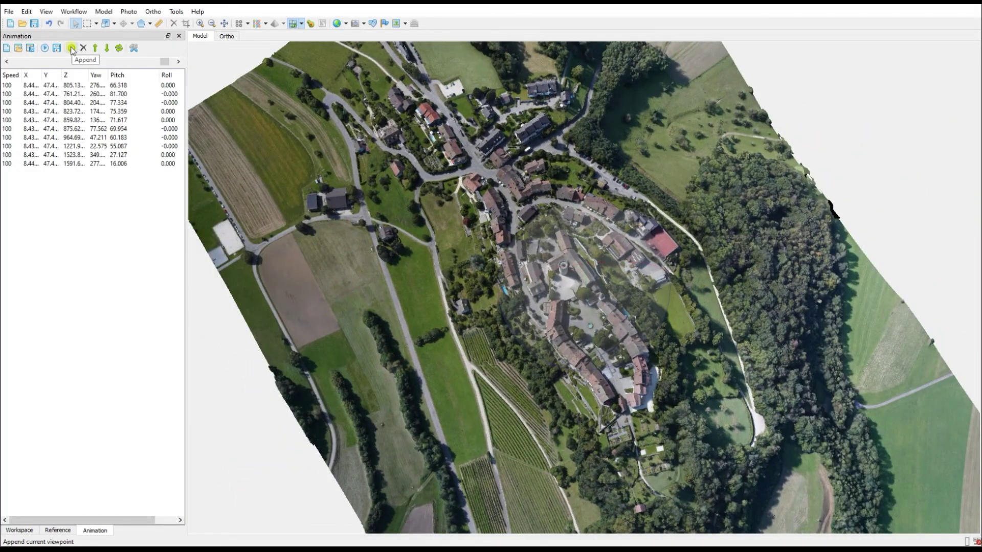
left_click(7, 86)
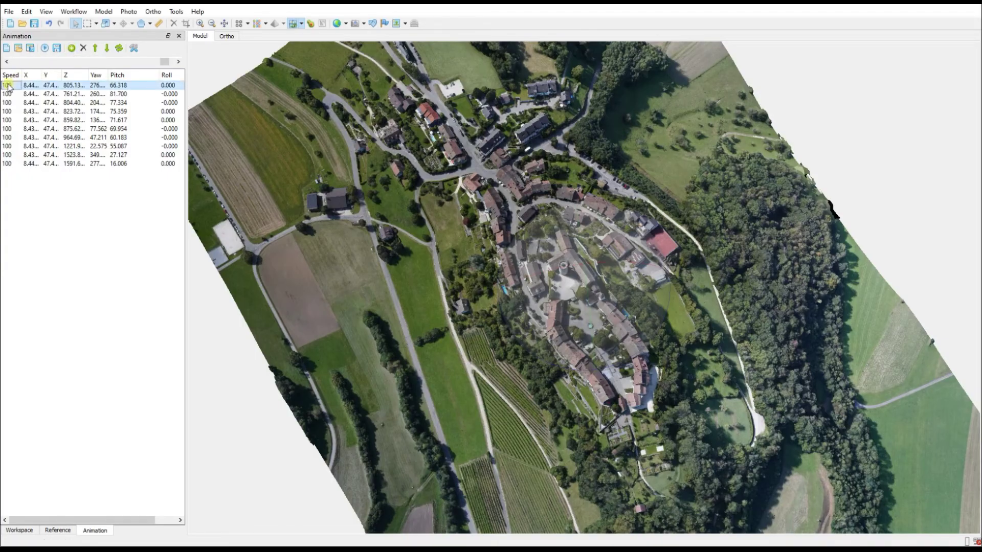
left_click(45, 48)
In Animation Settings, clear the 'Vertical' label and enable Smooth camera track.
left_click(133, 48)
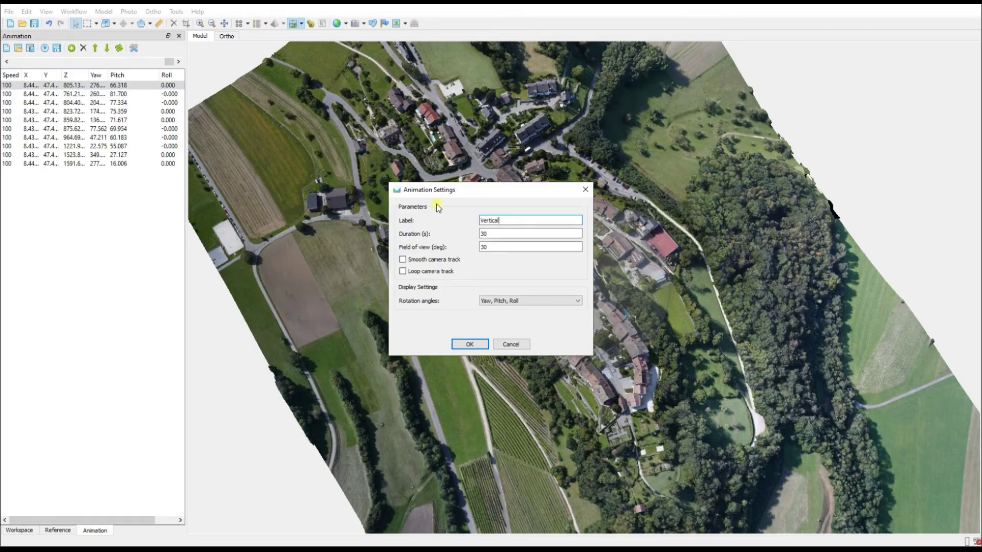
left_click_drag(509, 220, 479, 220)
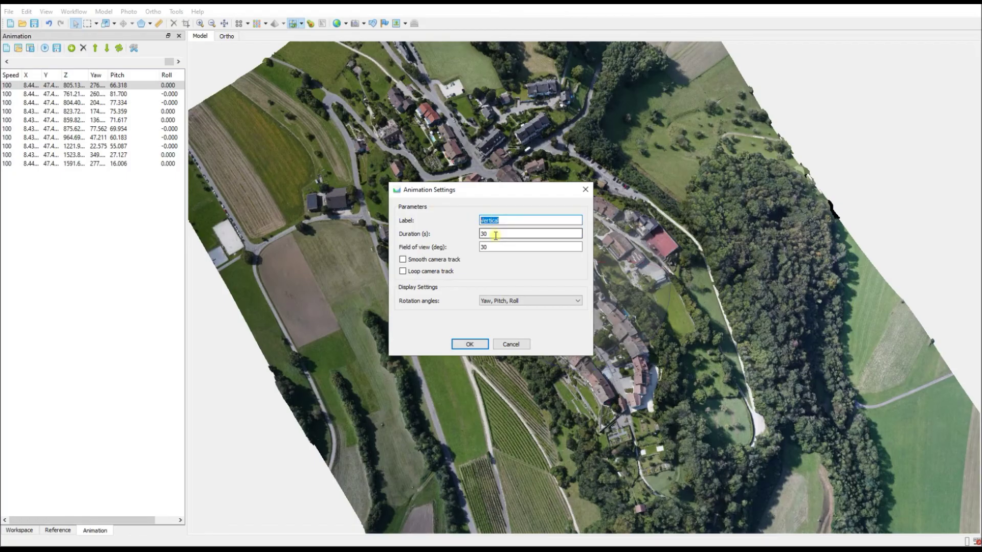
key("BackSpace")
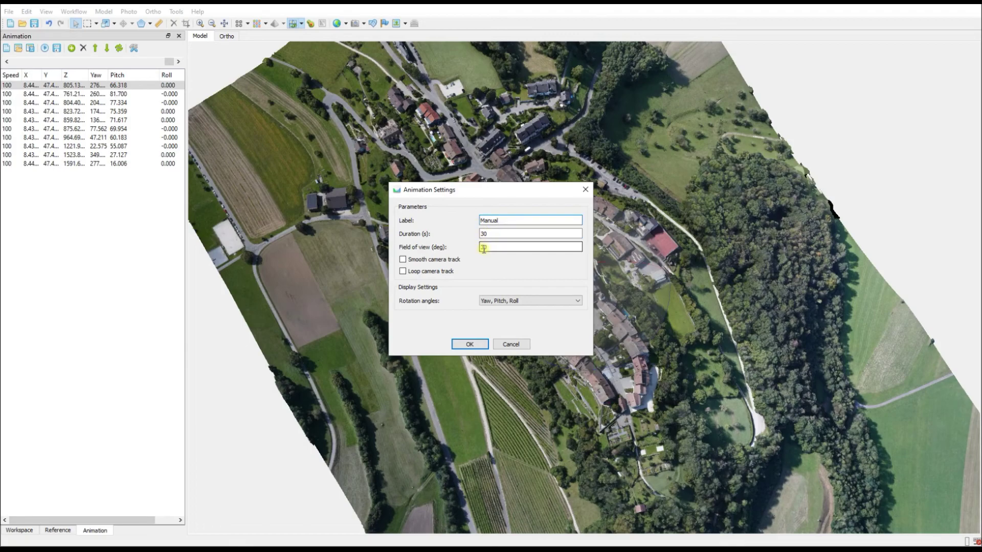
left_click(403, 260)
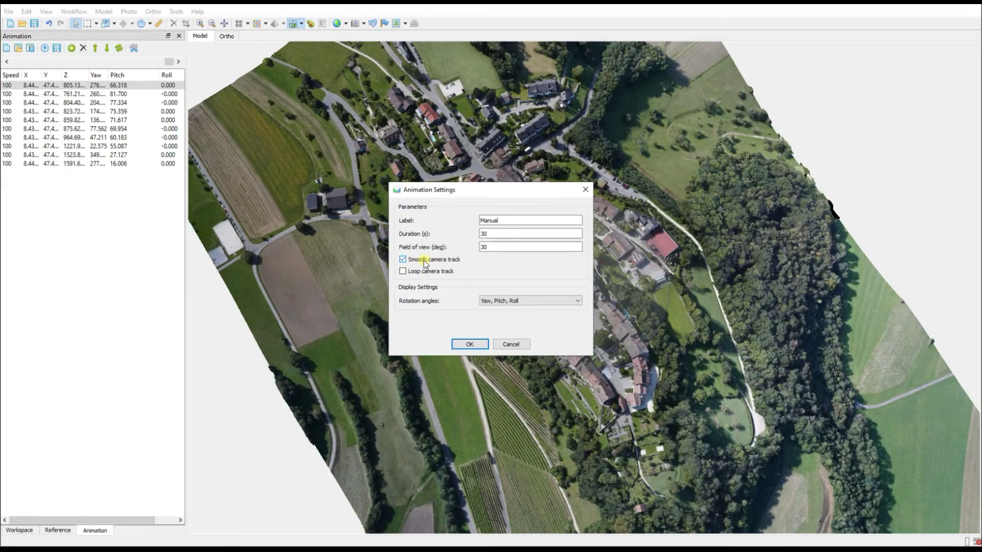
left_click(467, 343)
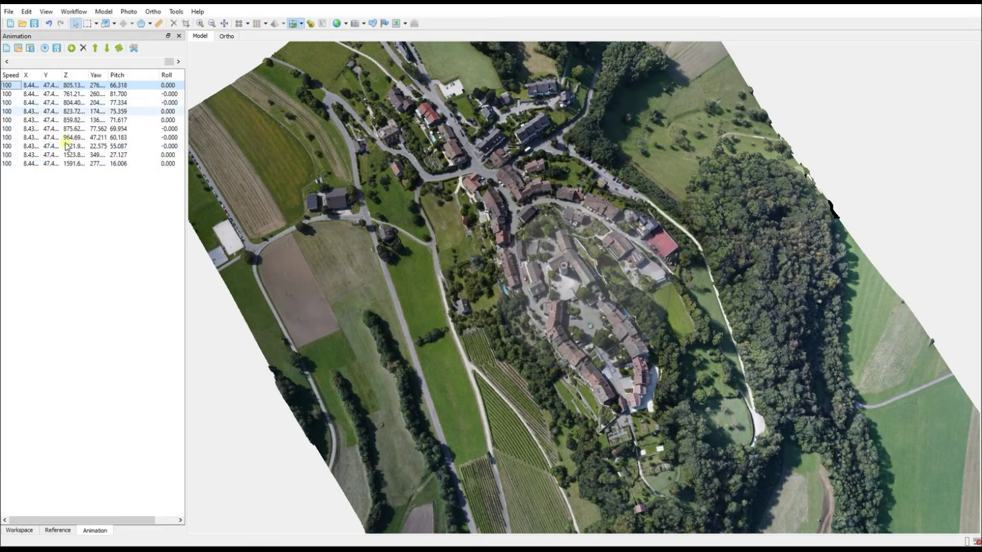
left_click(46, 49)
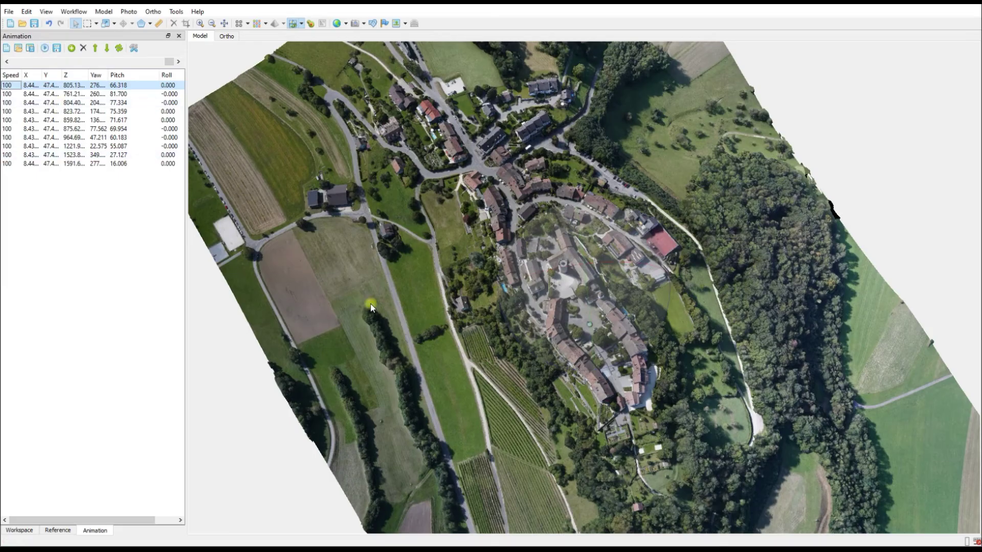
Display the Dense Cloud from the Workspace and play the smoothed camera track over it.
left_click(20, 530)
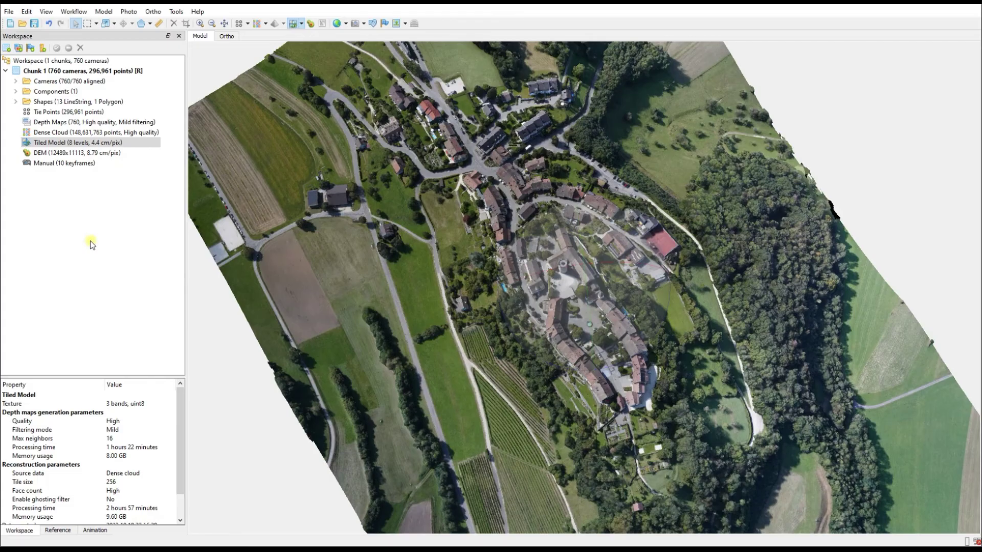
left_click(49, 135)
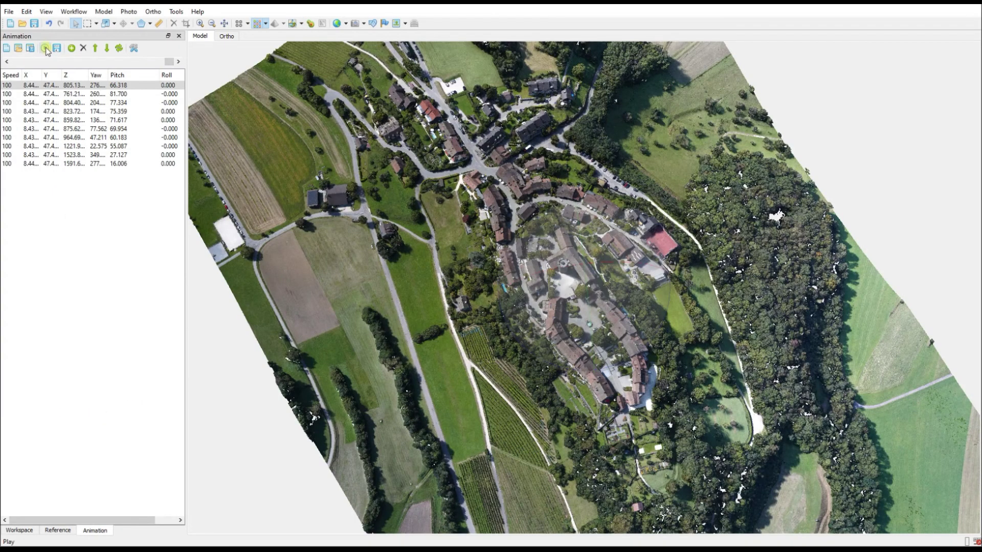
left_click(45, 48)
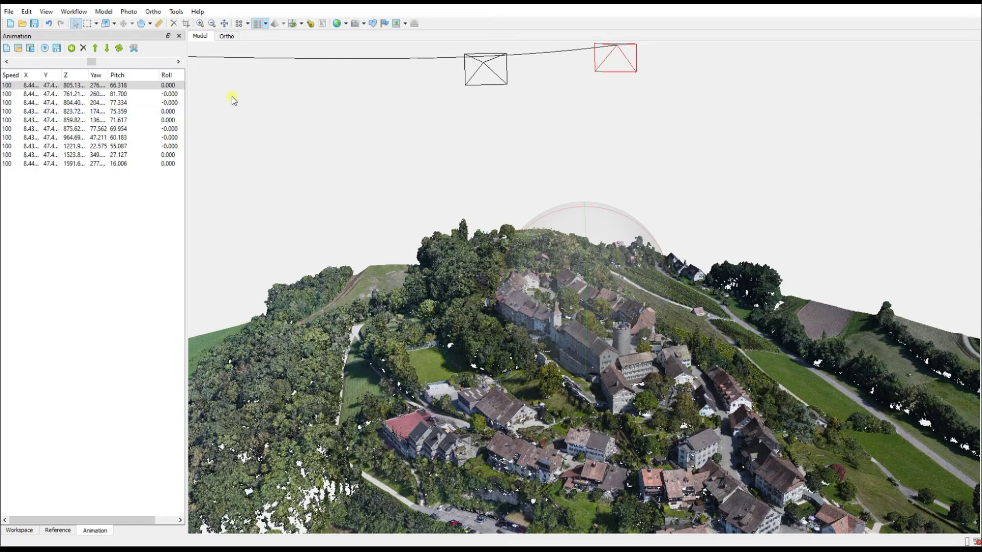
Turn on Show Shapes for the roads and marker, then play the track from the first keyframe.
left_click(372, 24)
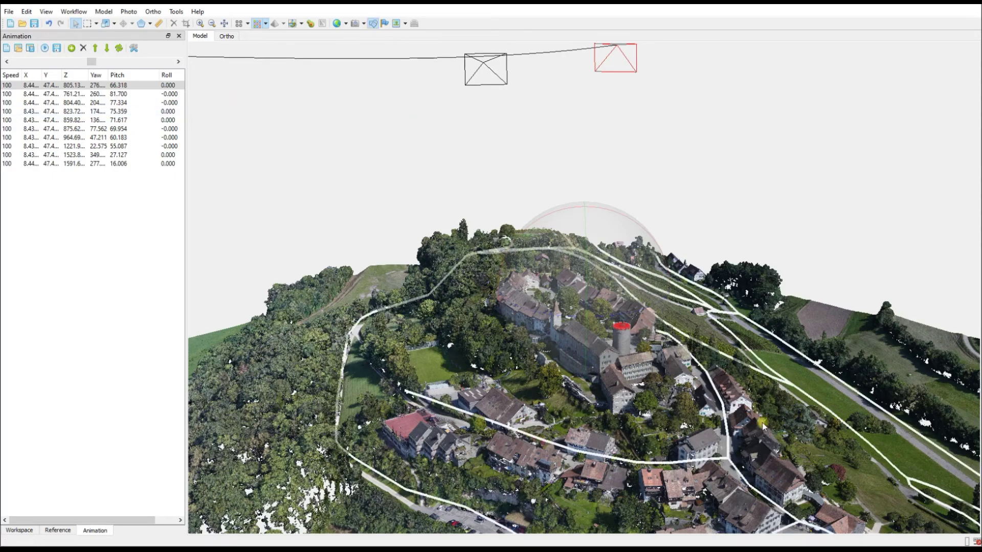
left_click(9, 86)
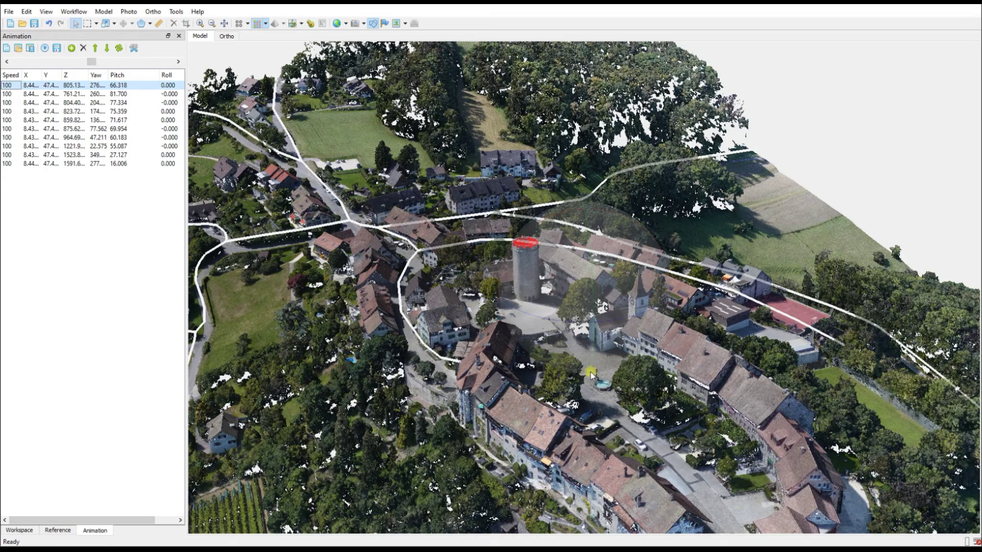
left_click(45, 48)
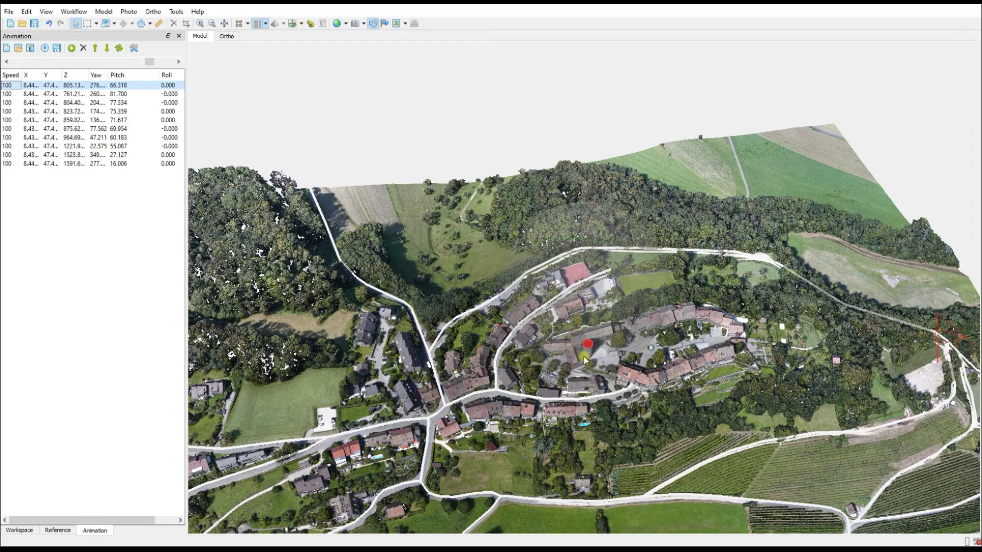
Turn off Show Shapes and display the Tiled Model instead of the dense cloud.
left_click(371, 23)
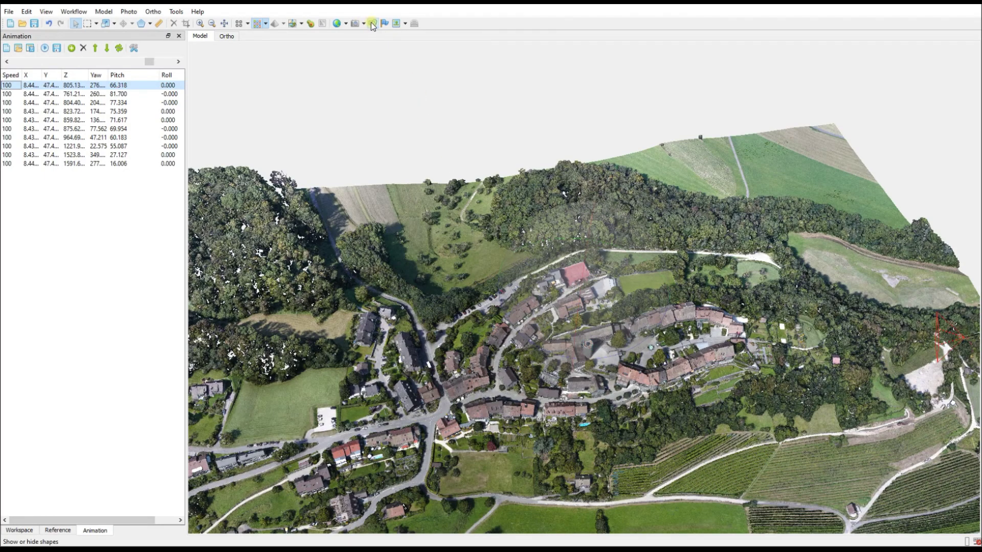
left_click(20, 530)
double_click(49, 144)
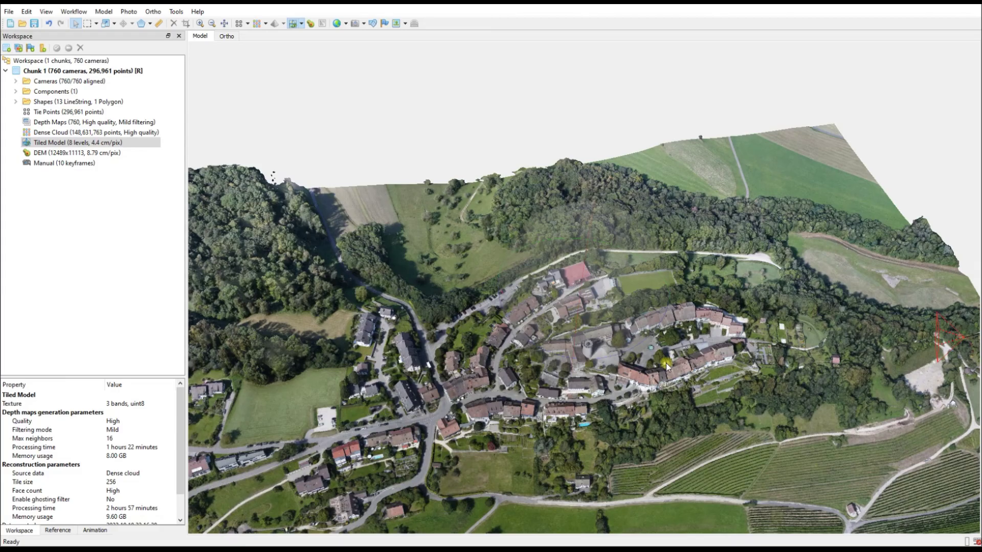
left_click(97, 532)
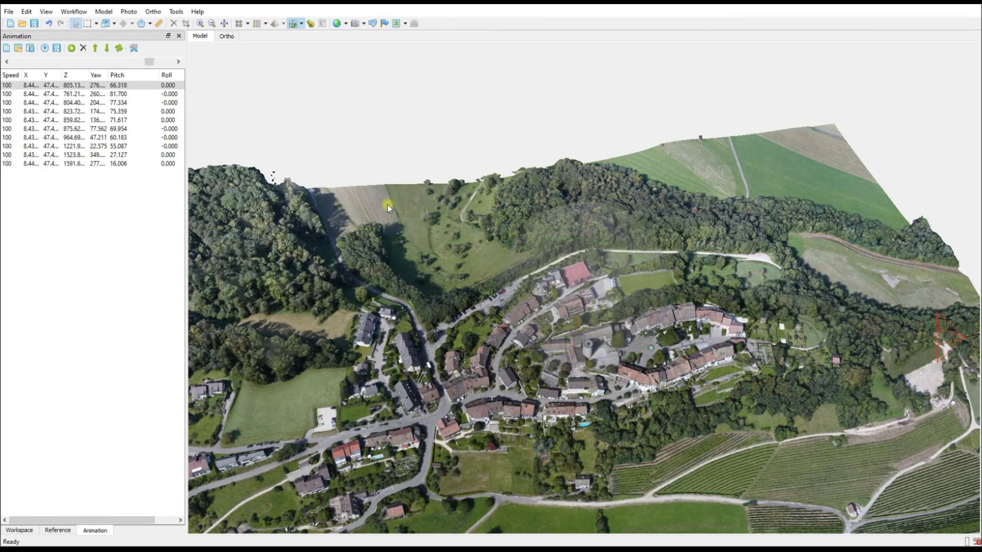
left_click(102, 11)
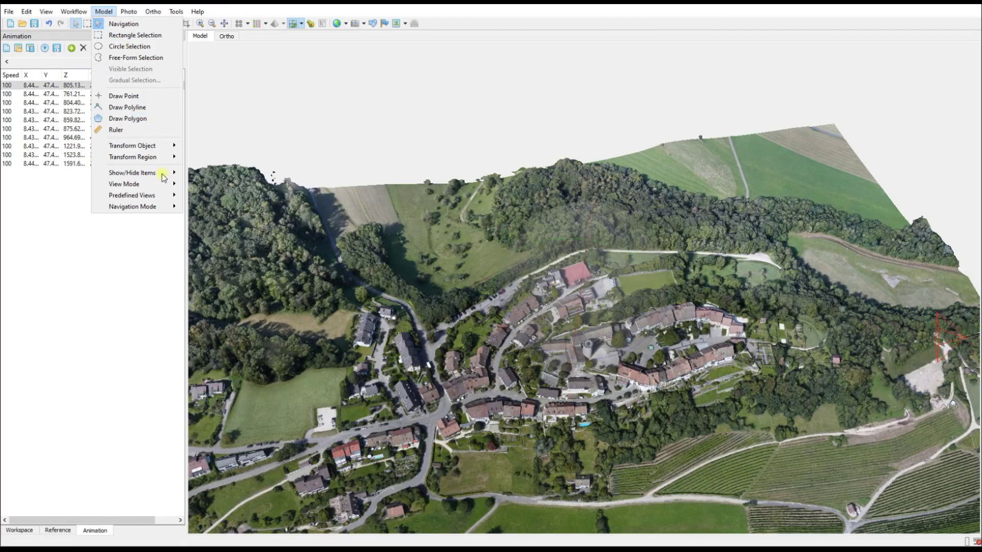
Turn off Show Animation and Show Trackball under Model > Show/Hide Items.
mouse_move(163, 177)
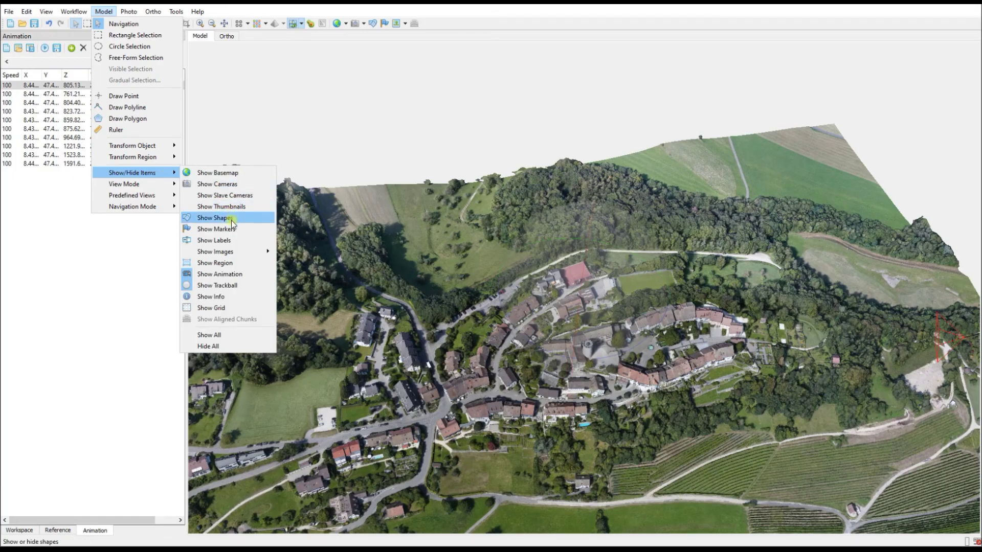
left_click(225, 274)
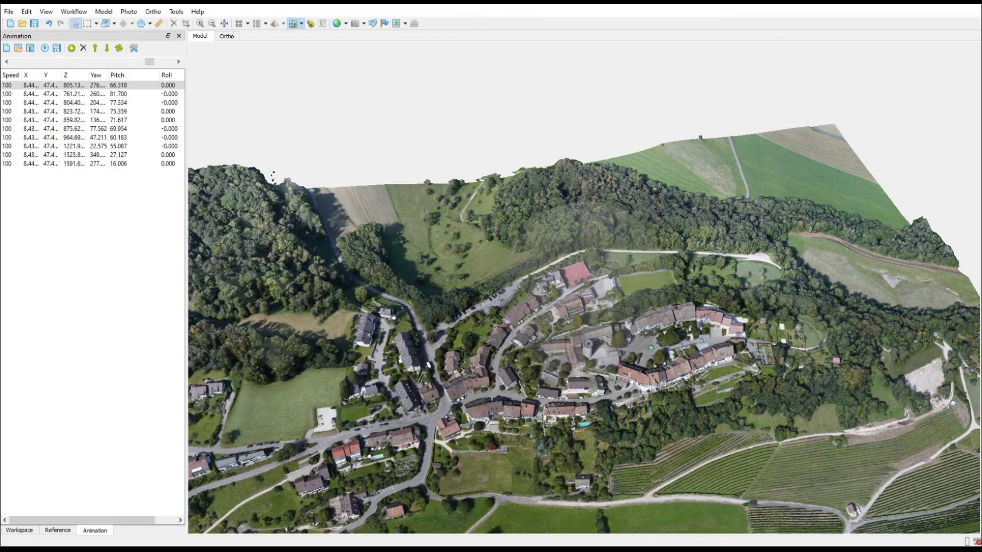
left_click(105, 11)
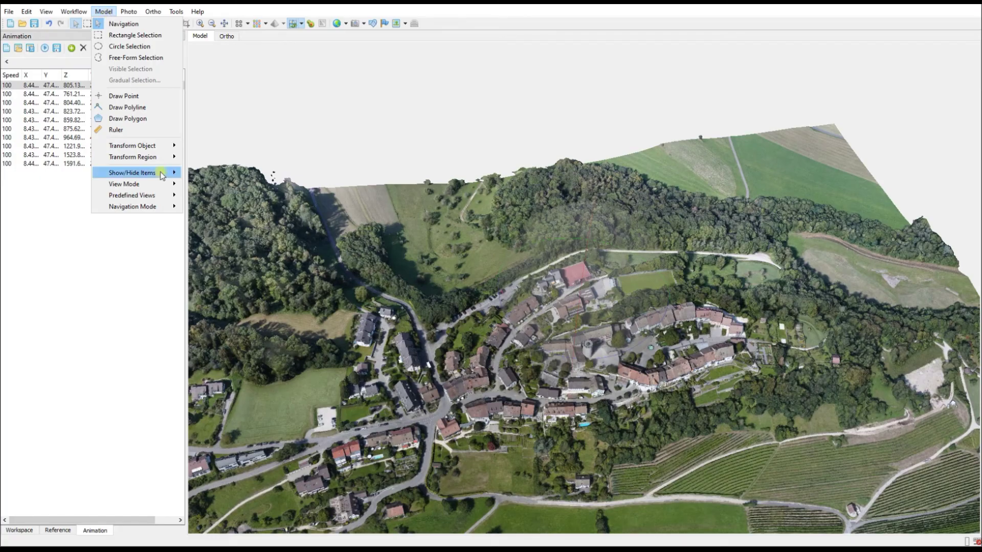
mouse_move(162, 176)
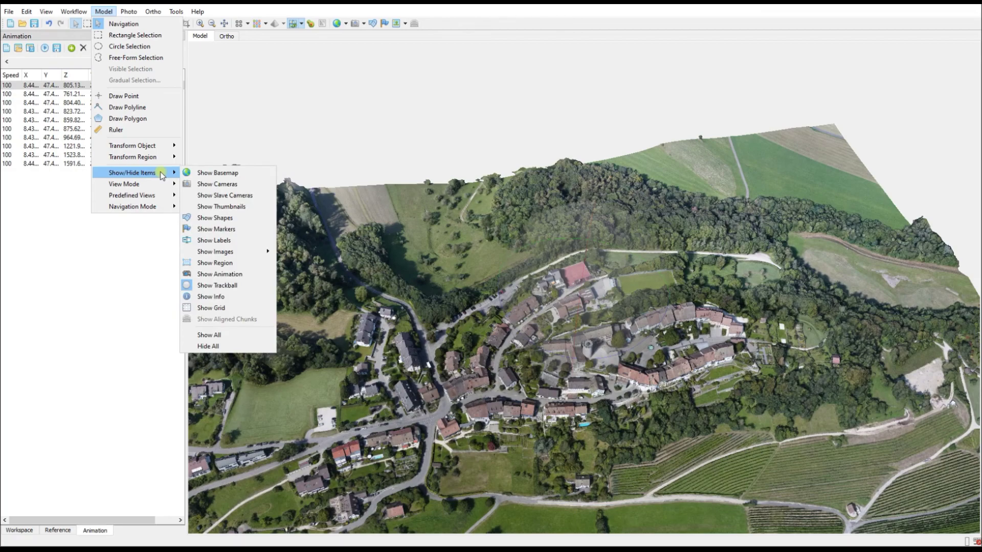
left_click(225, 284)
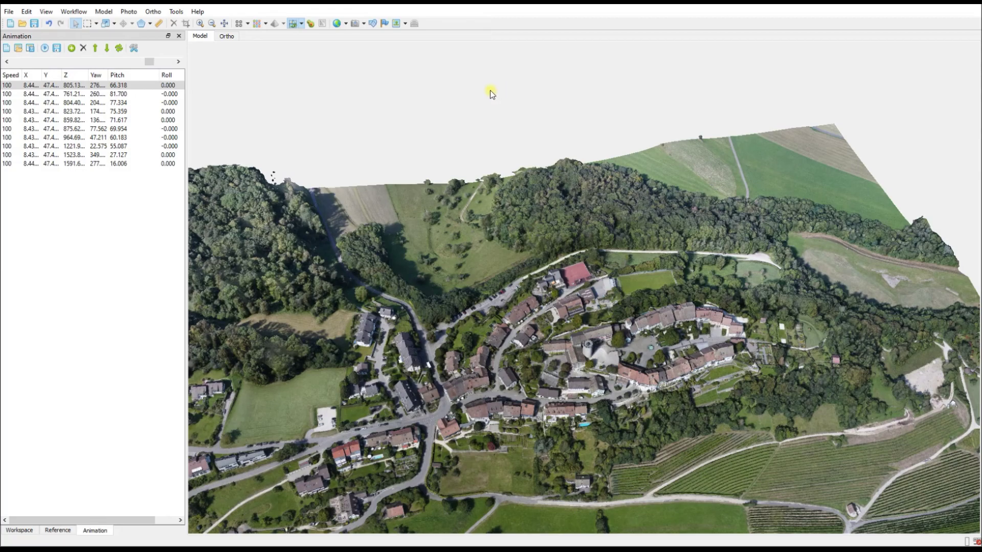
In Preferences > Appearance, try a darkened navy background colour and apply it.
left_click(176, 11)
left_click(202, 265)
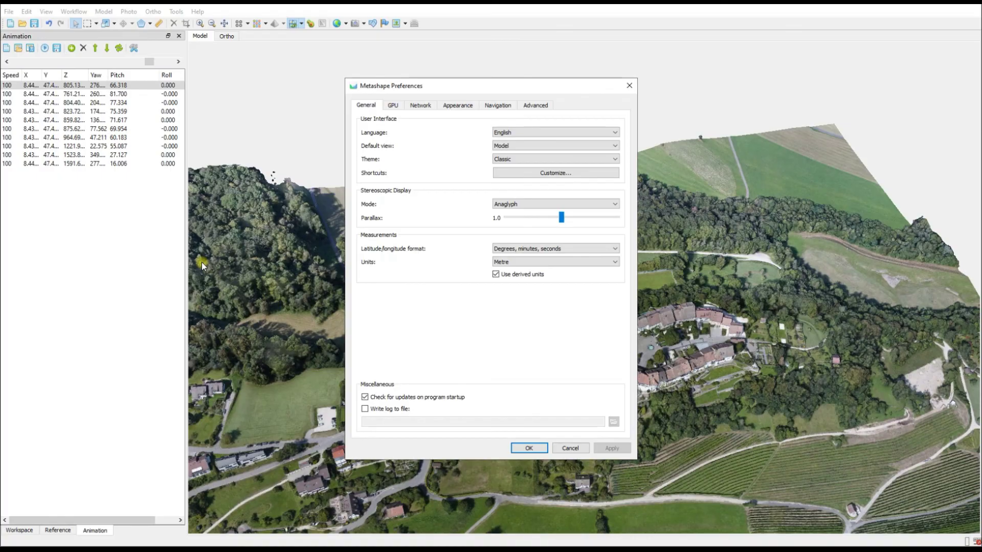
left_click(462, 106)
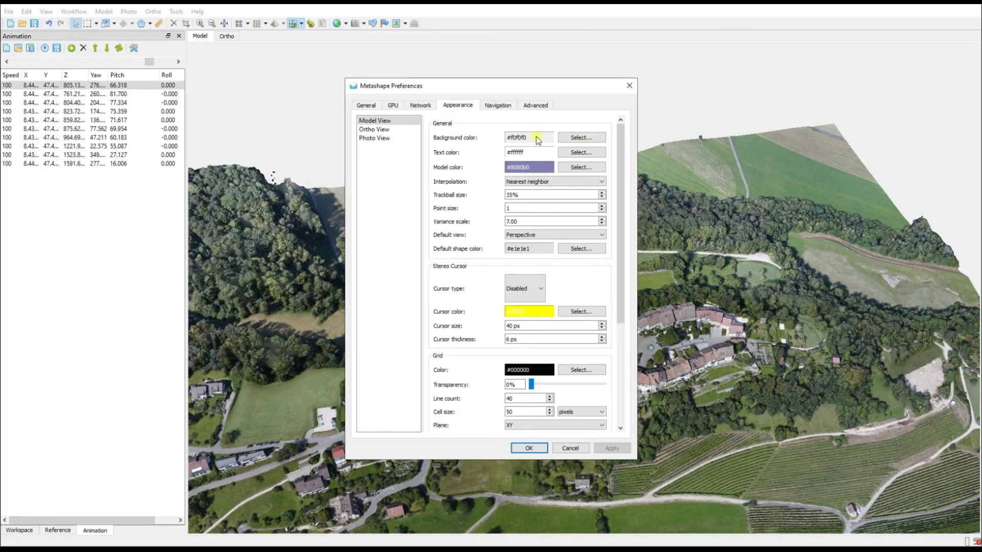
left_click(581, 137)
left_click(370, 209)
left_click(609, 262)
left_click_drag(612, 262, 611, 271)
key("Return")
left_click(612, 448)
Rework the background colour to neutral grey #474747, apply it and close Preferences.
left_click(580, 137)
key("Return")
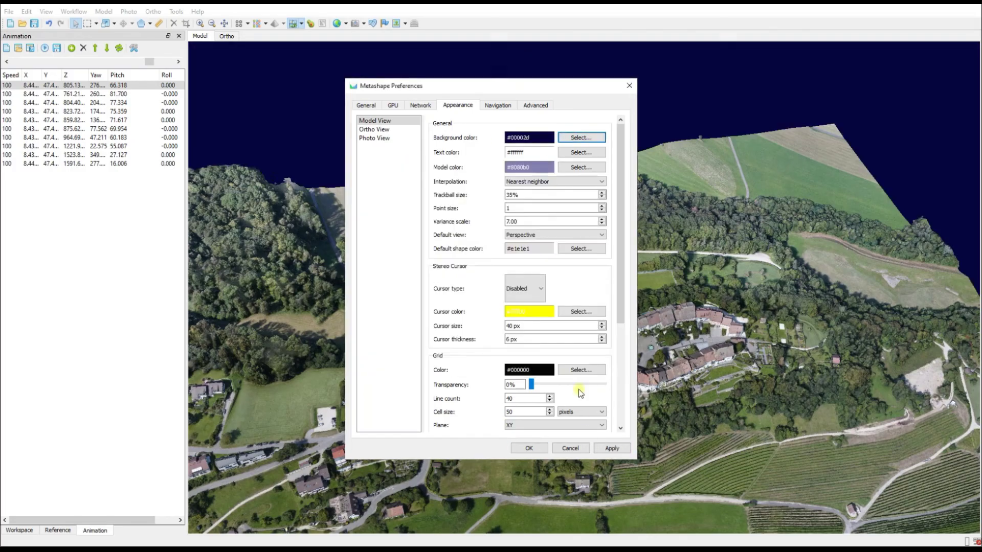
left_click(610, 449)
left_click(581, 138)
left_click(612, 276)
key("Return")
left_click(612, 448)
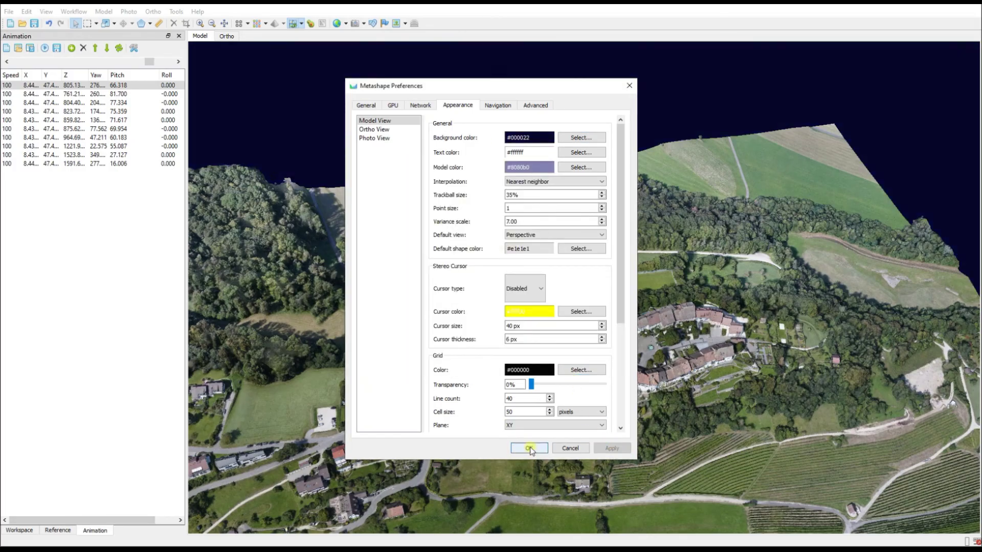
left_click(580, 137)
left_click(371, 198)
left_click(613, 262)
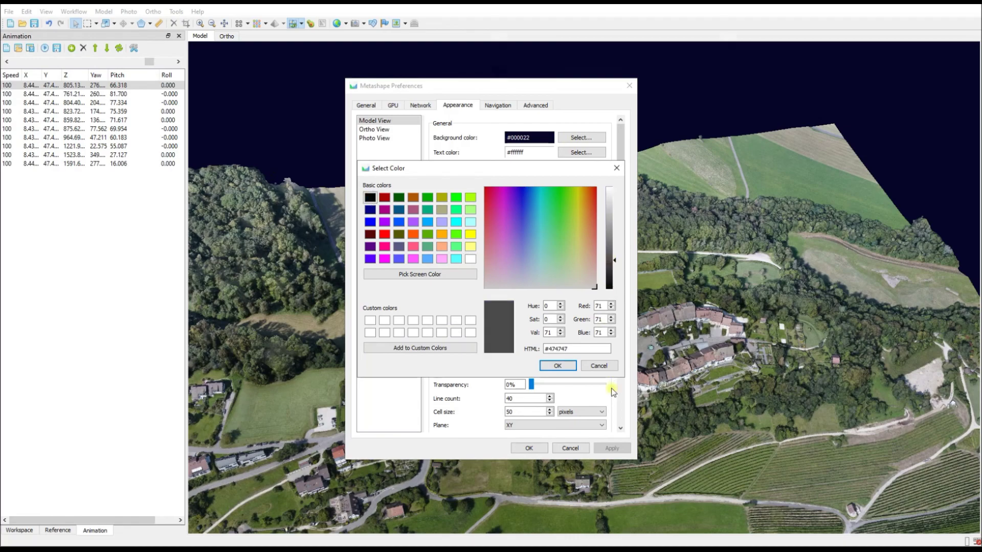
left_click(558, 366)
left_click(612, 448)
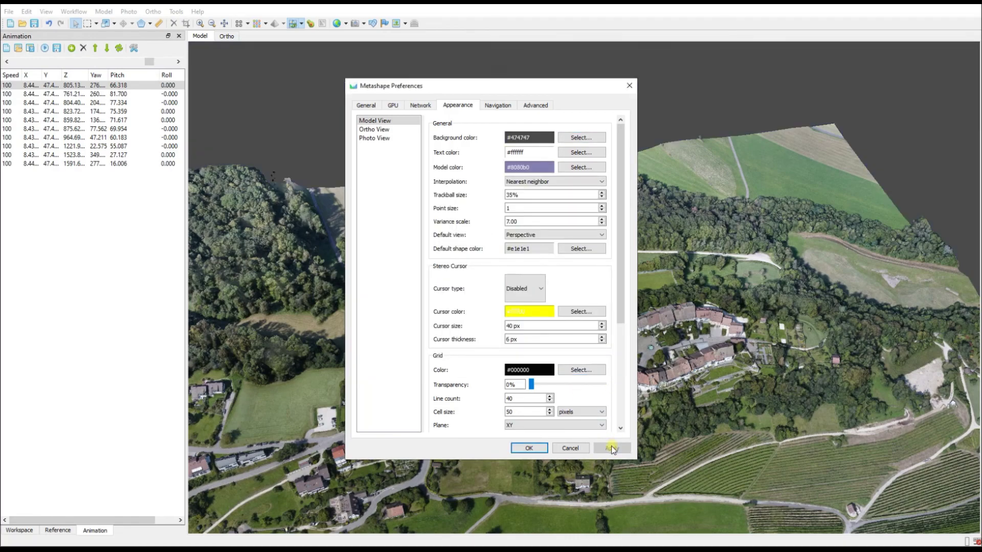
left_click(531, 448)
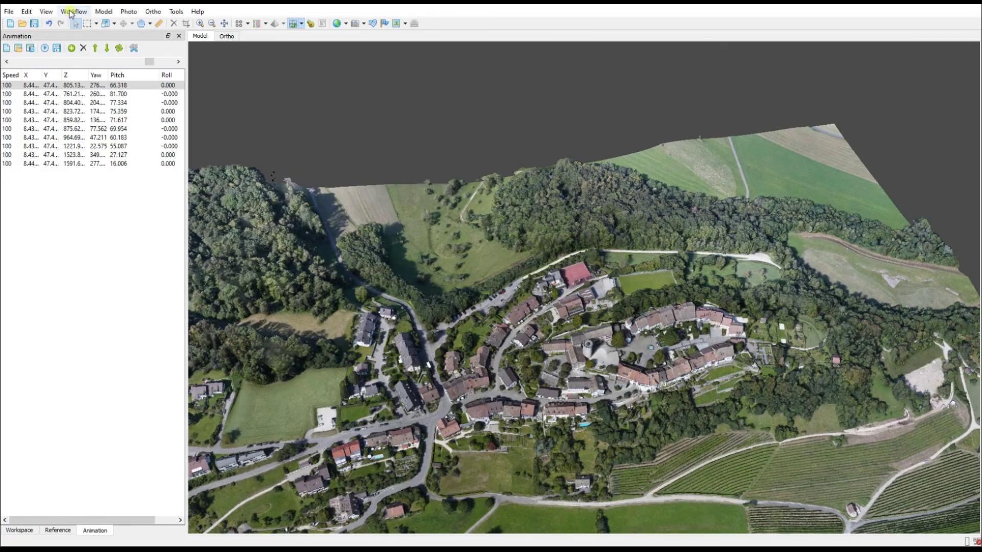
Hide the main toolbar and shrink the Animation panel to widen the model view.
left_click(47, 11)
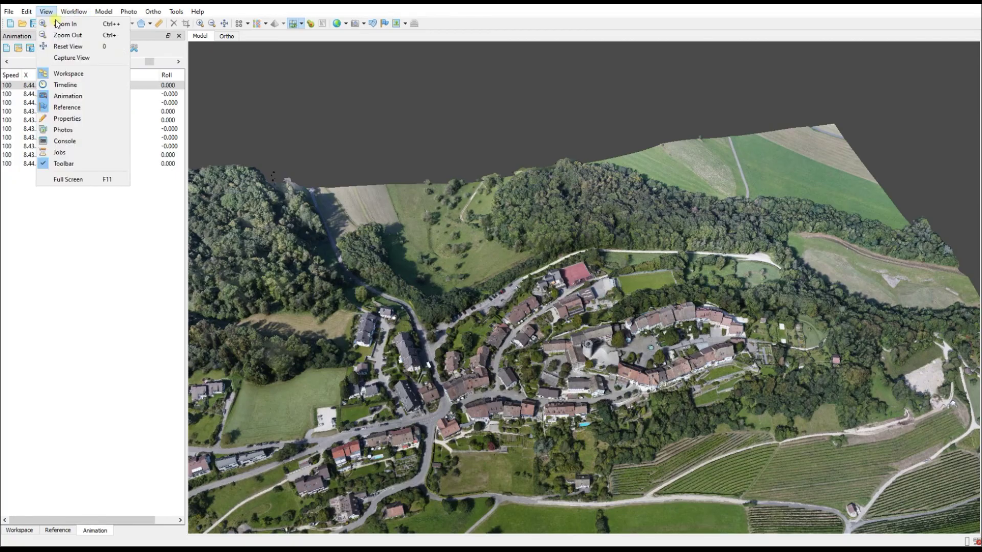
left_click(64, 164)
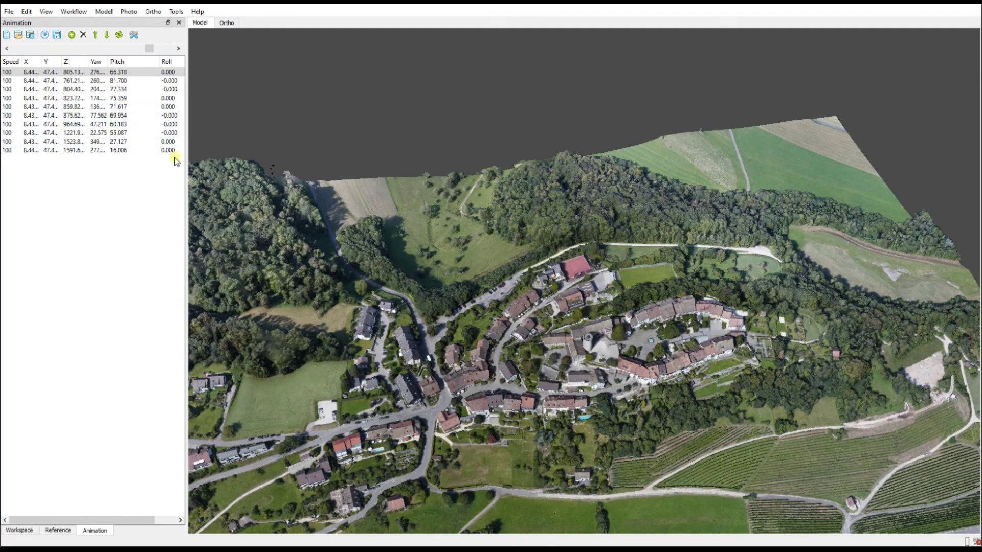
left_click_drag(185, 159, 6, 148)
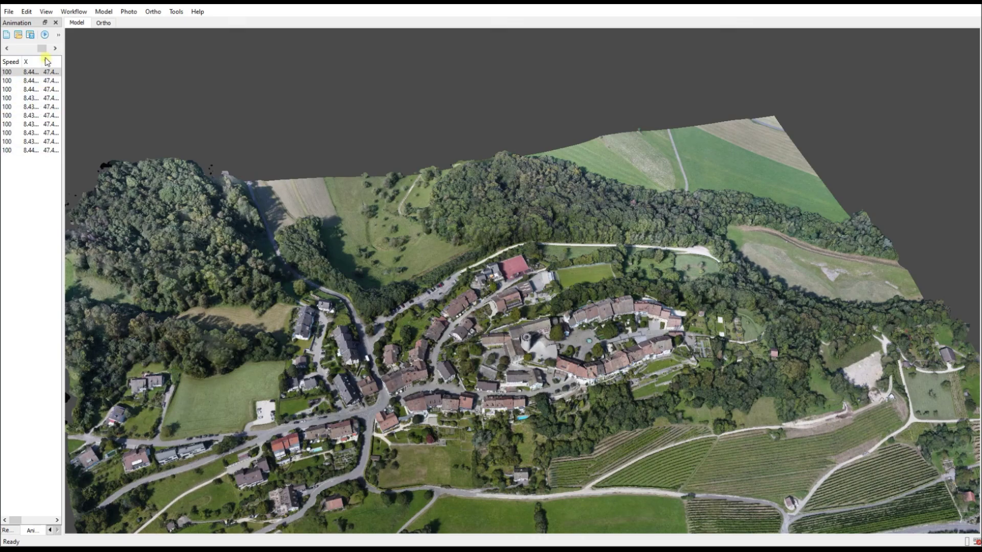
Switch to Full Screen and bring back a narrow Animation panel beside the model.
left_click(47, 13)
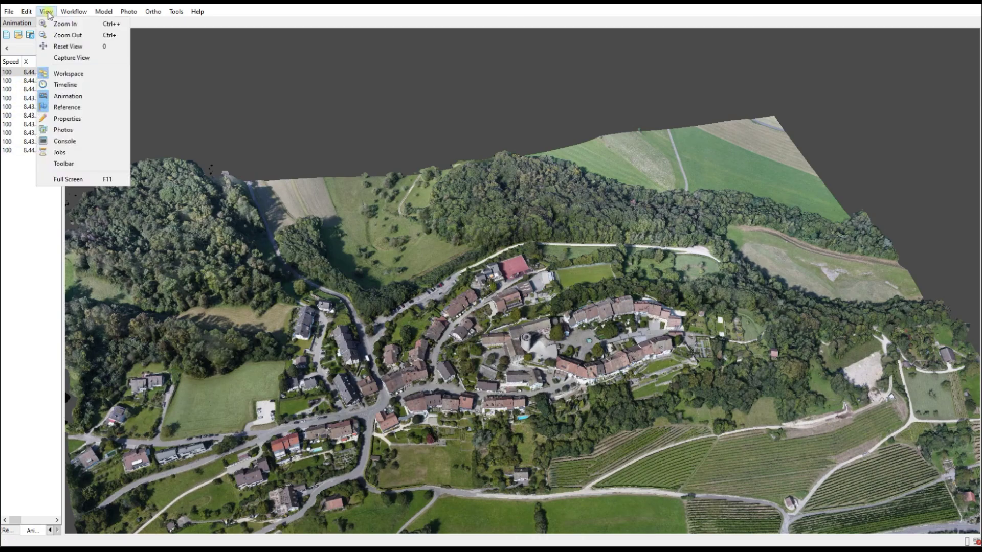
left_click(68, 178)
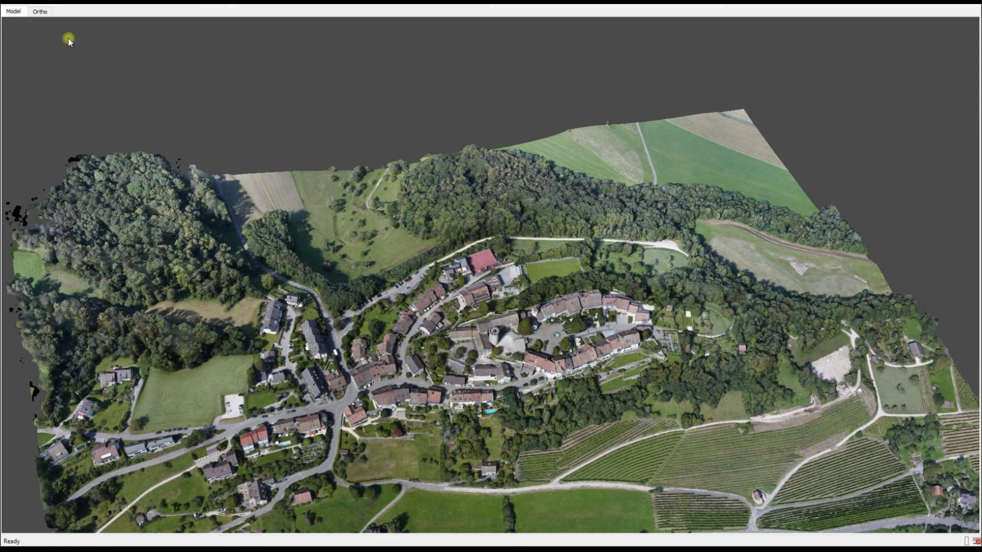
left_click(52, 5)
left_click(64, 85)
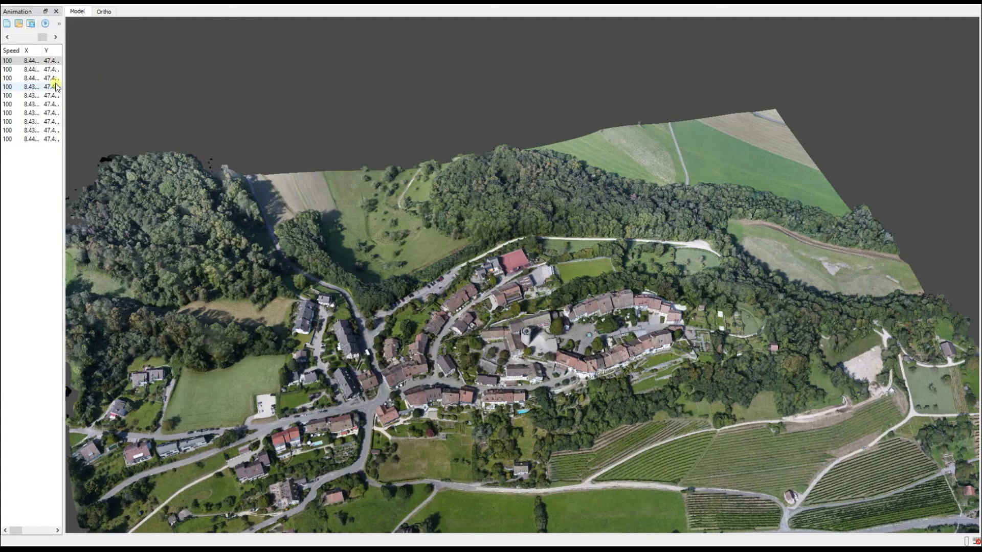
left_click_drag(64, 87, 42, 86)
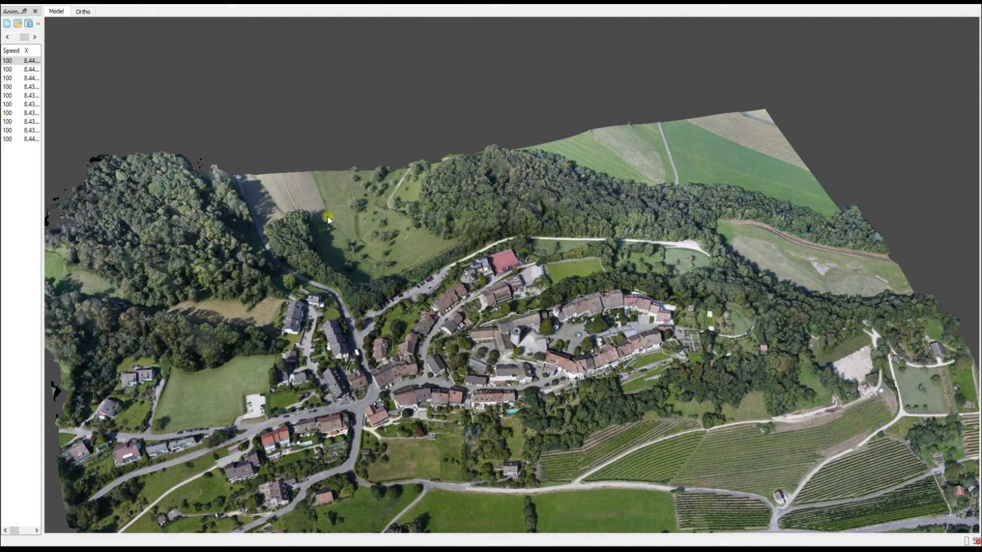
left_click(39, 25)
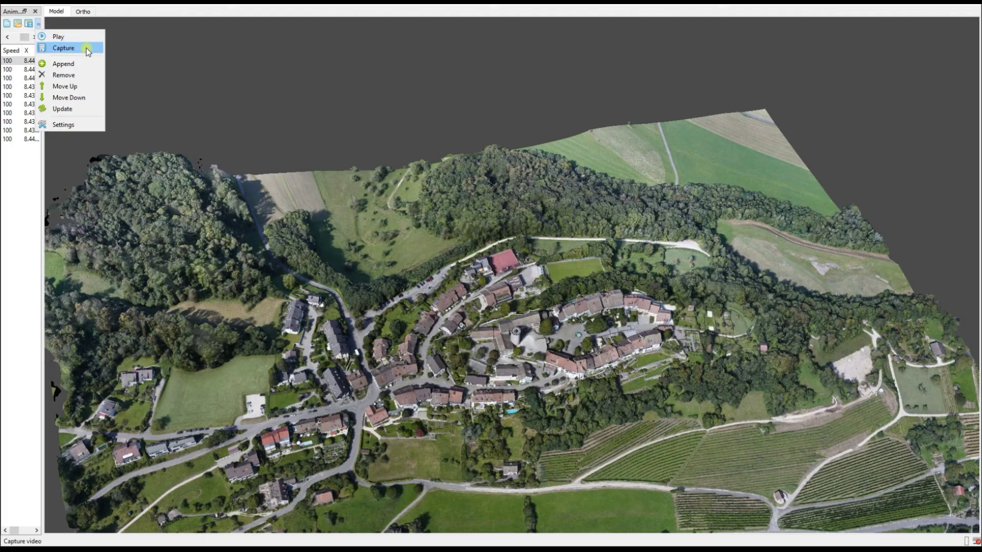
left_click(70, 125)
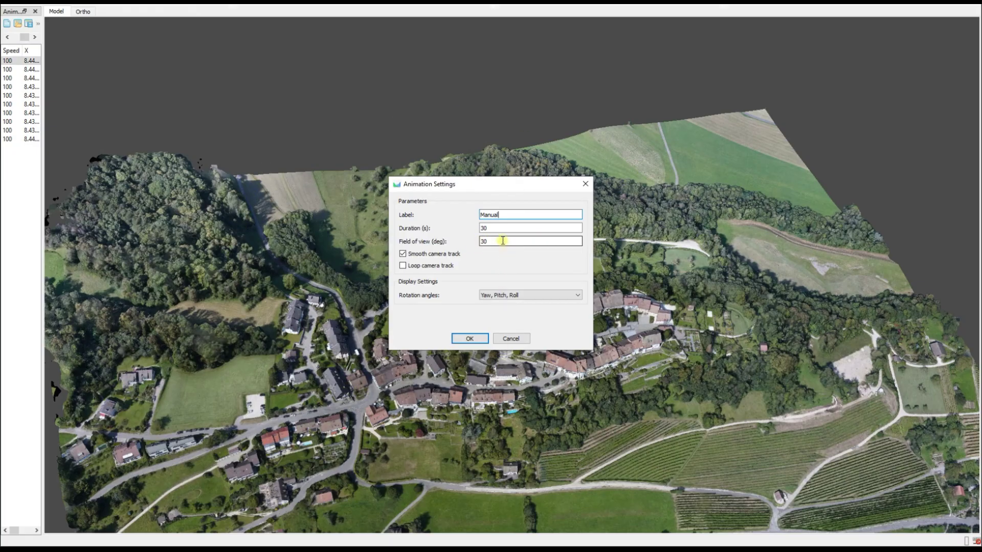
left_click_drag(490, 241, 475, 242)
type("45")
double_click(480, 243)
type("60")
left_click_drag(487, 243, 476, 244)
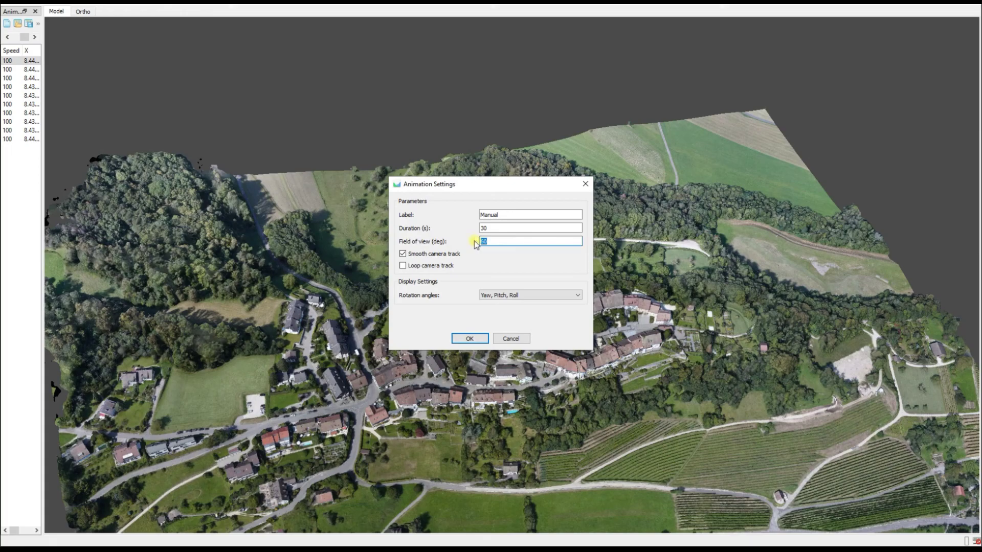
type("30")
left_click_drag(489, 228, 473, 231)
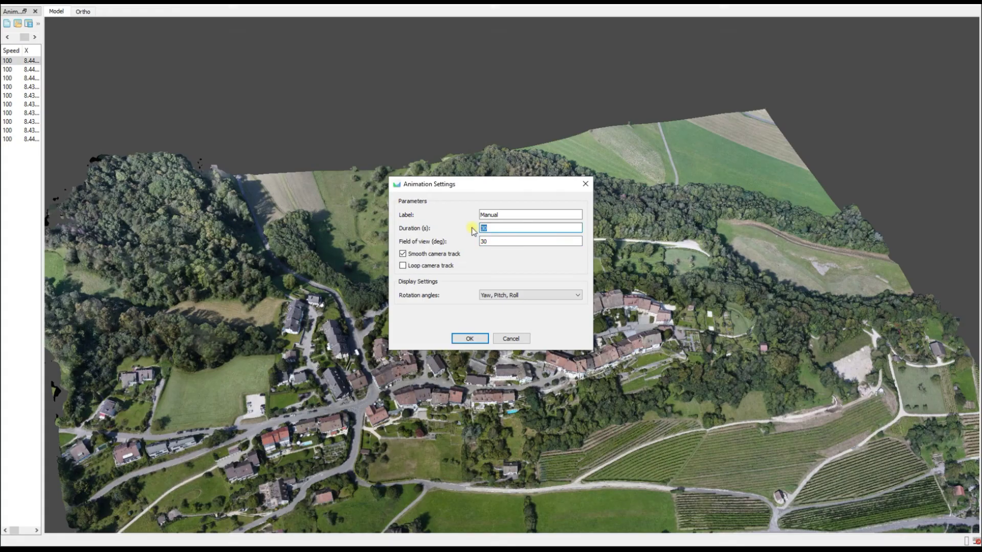
type("1100000")
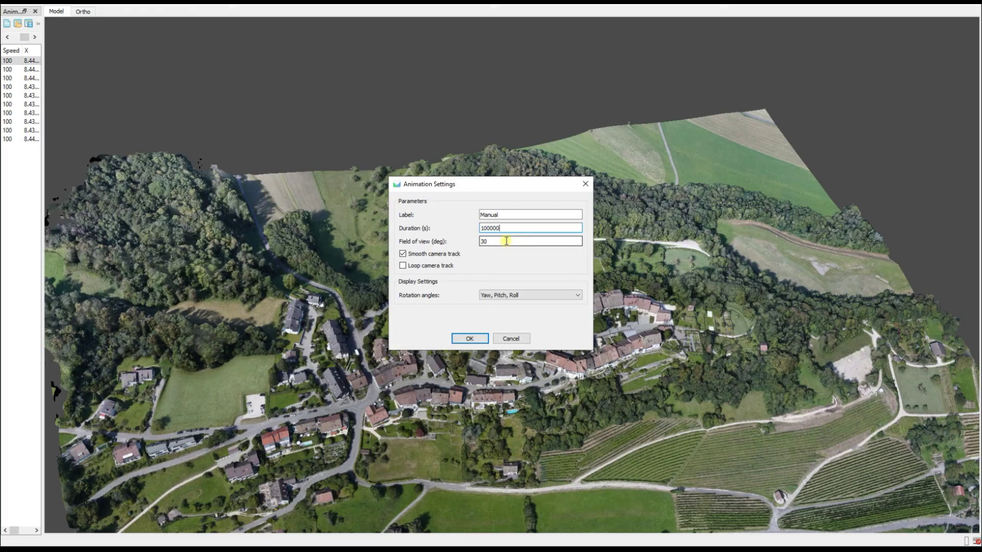
left_click(506, 241)
left_click_drag(503, 228, 468, 230)
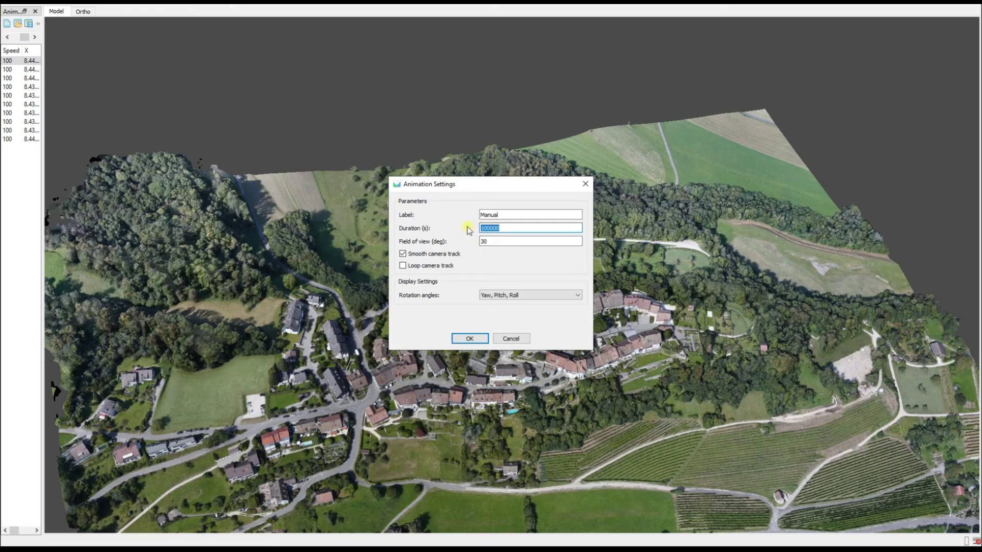
type("30")
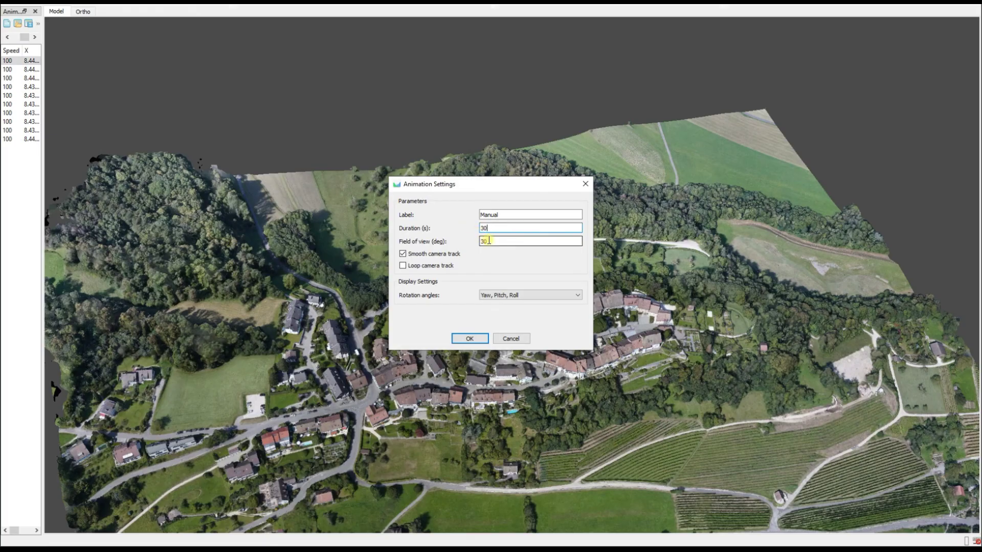
left_click(468, 338)
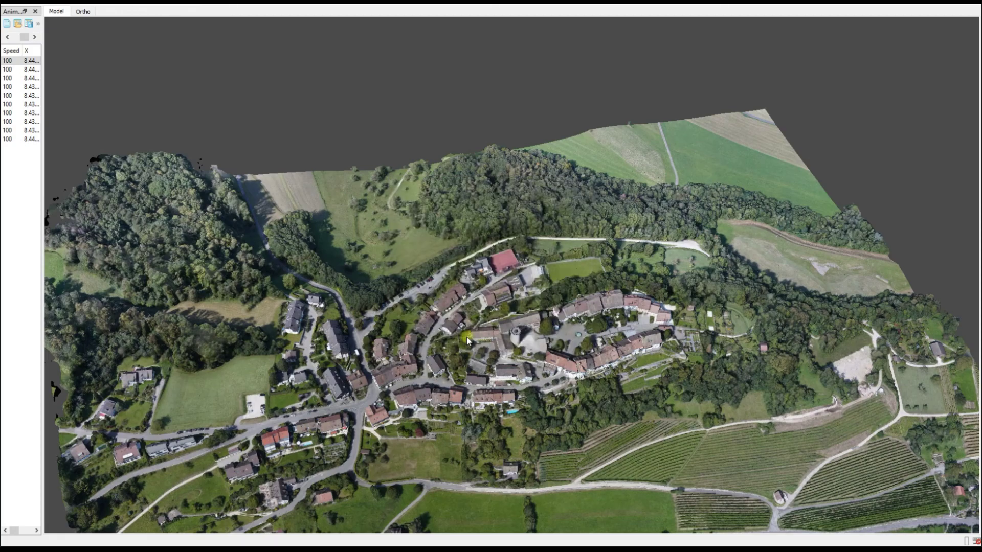
Start a video capture to SampleVideo.avi, replacing the existing file.
left_click(38, 24)
left_click(63, 48)
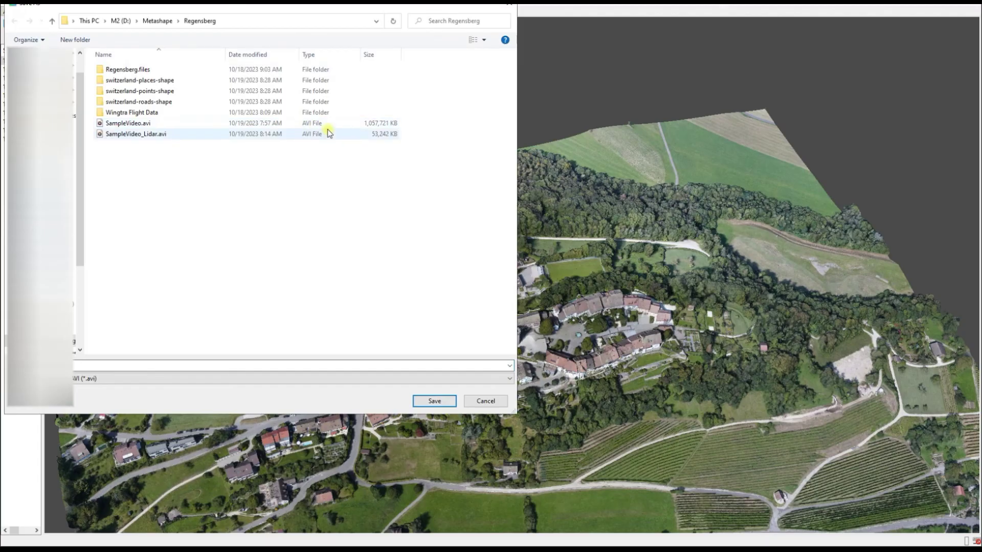
left_click(138, 127)
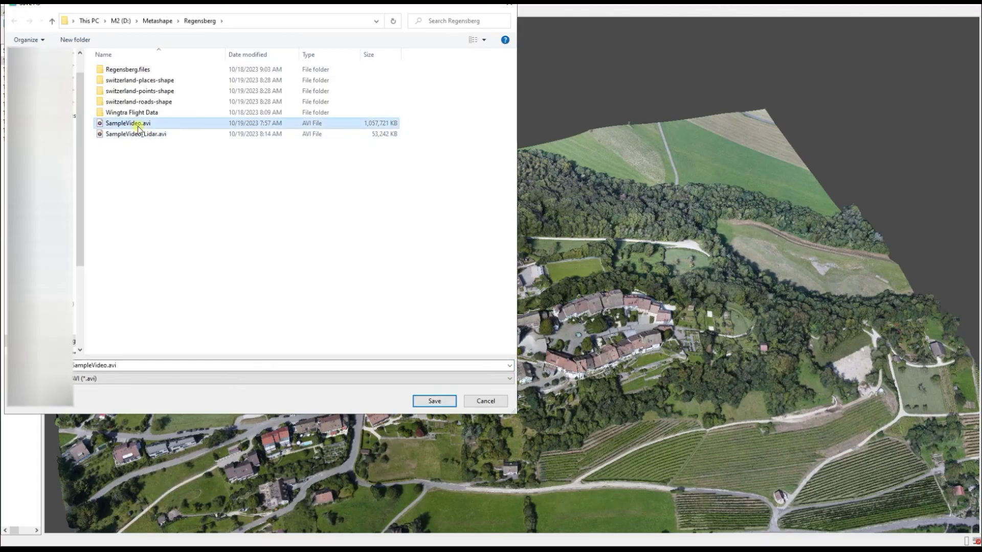
left_click(435, 402)
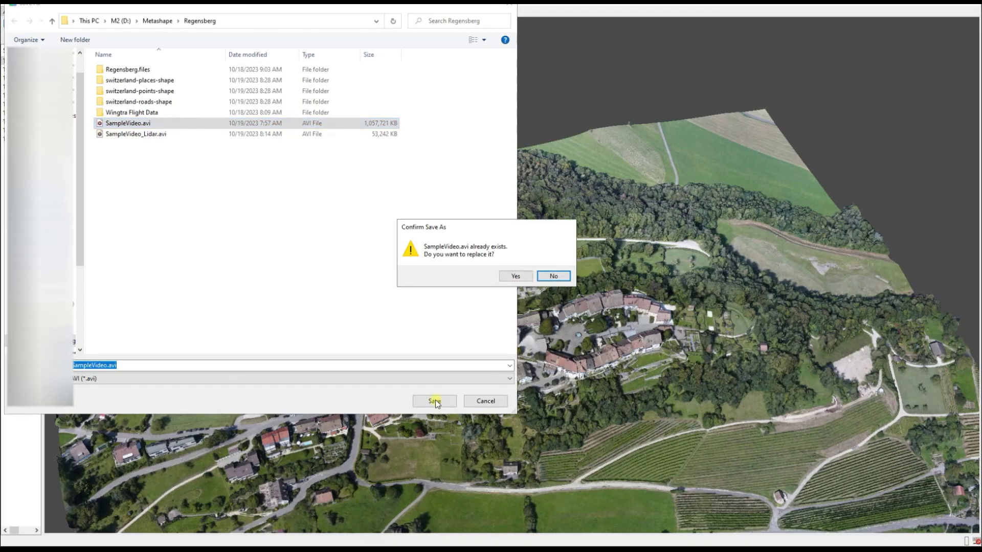
left_click(514, 279)
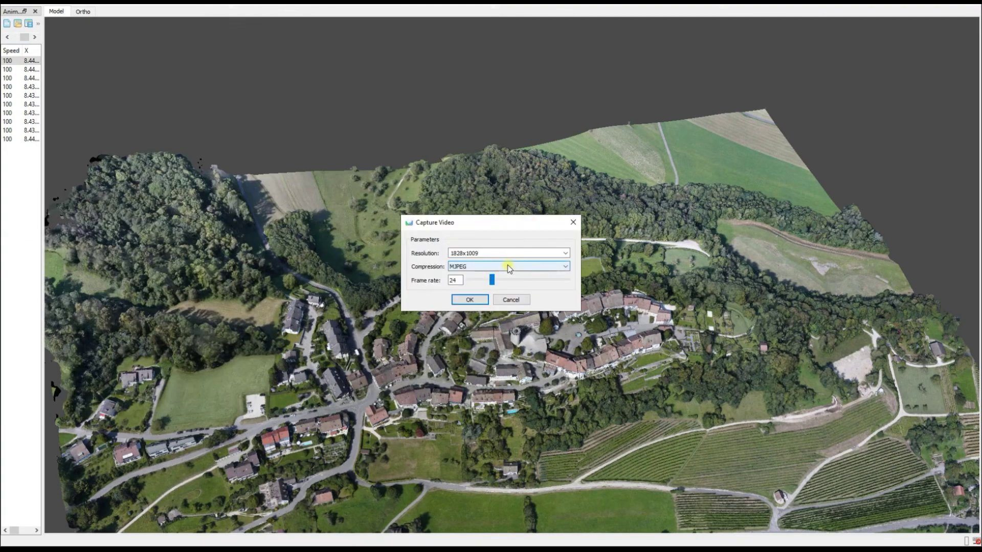
Set resolution 1920x1080 (16:9) and frame rate 60, then start rendering.
left_click(566, 253)
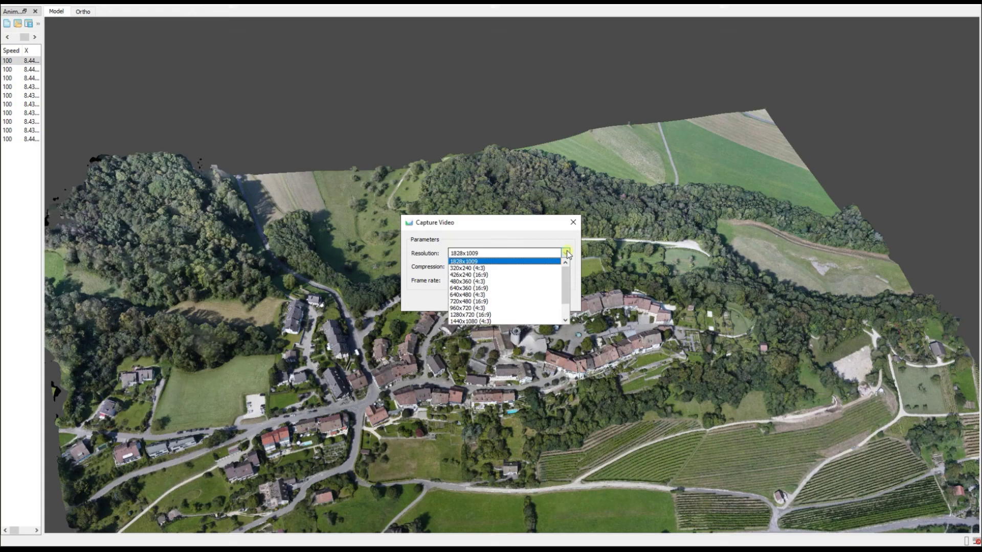
left_click(566, 319)
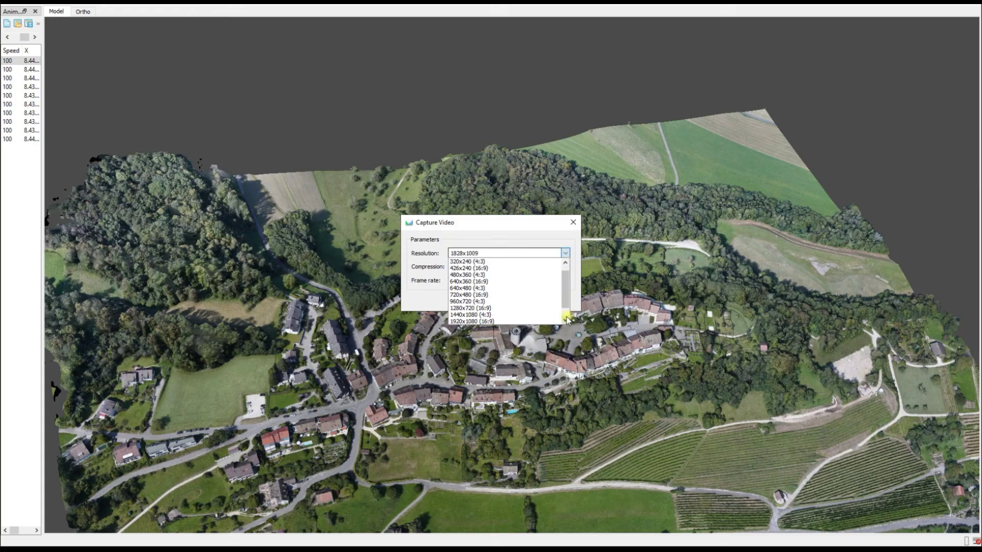
double_click(566, 320)
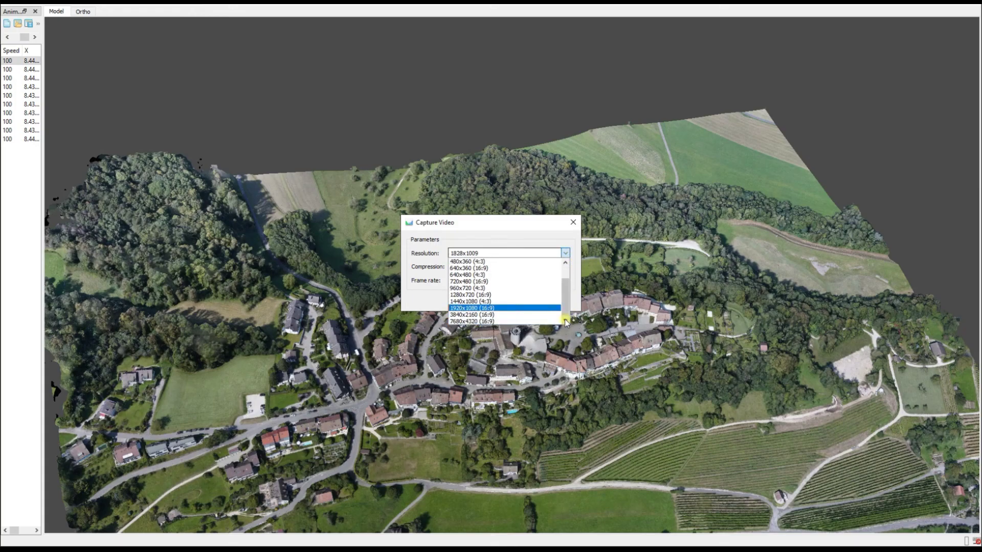
left_click(489, 309)
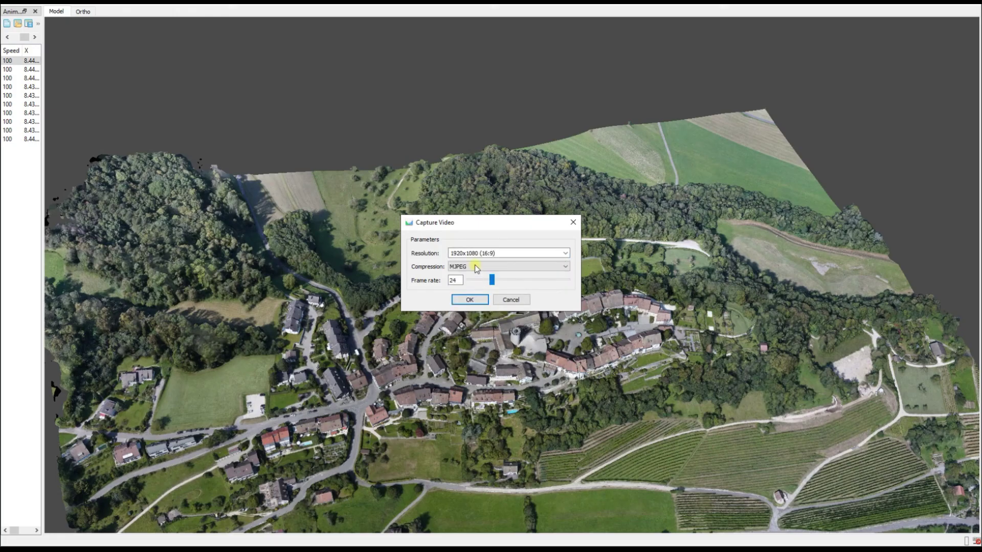
double_click(455, 280)
type("30")
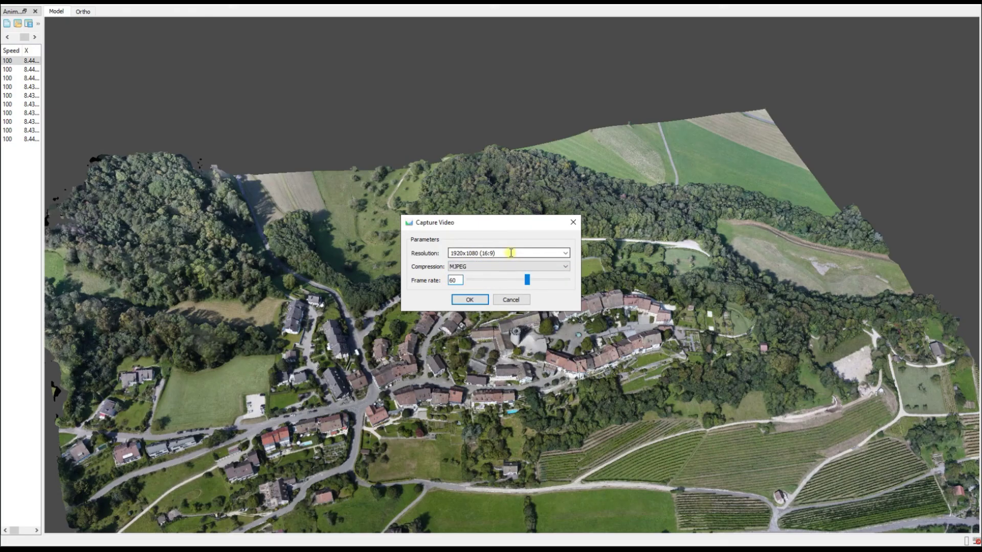
left_click(470, 300)
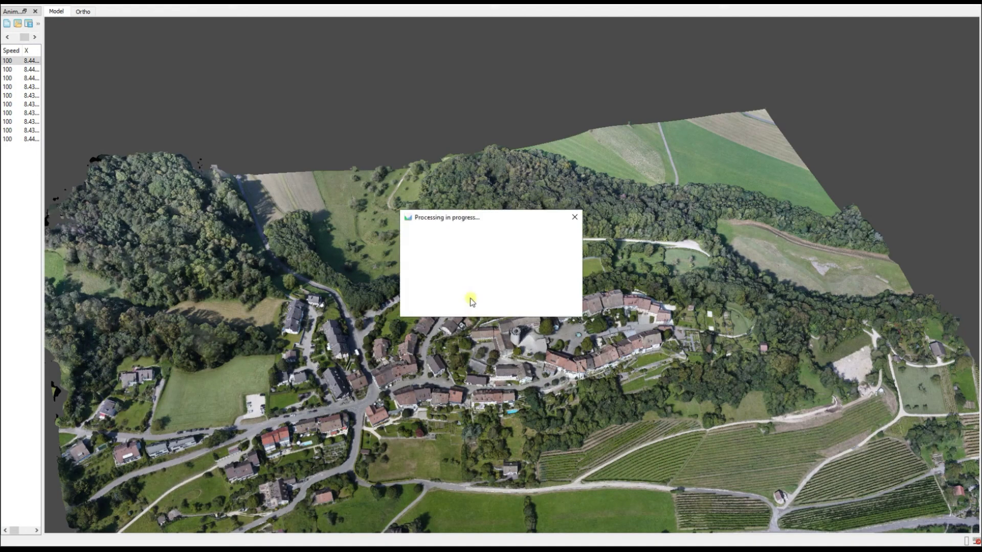